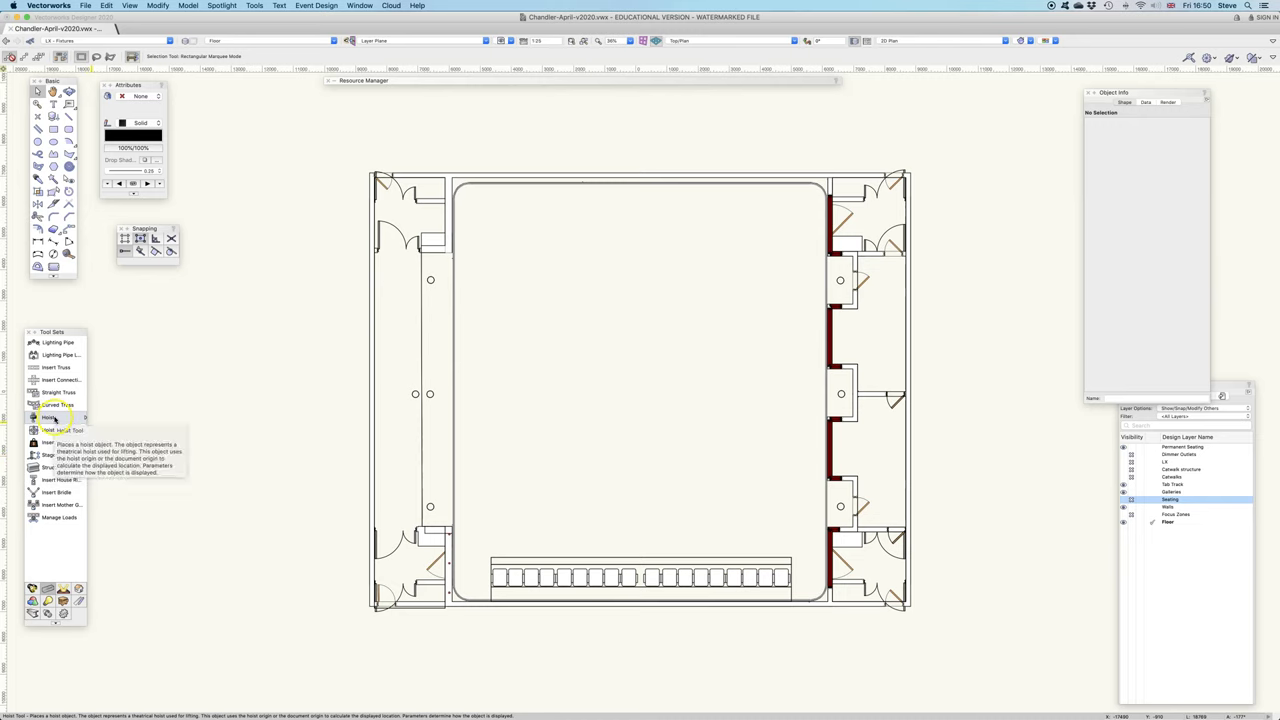
# Activate the Hoist tool from the rigging tool set, keeping standard Hoist rather than Dead Hang.
pyautogui.click(52, 418)
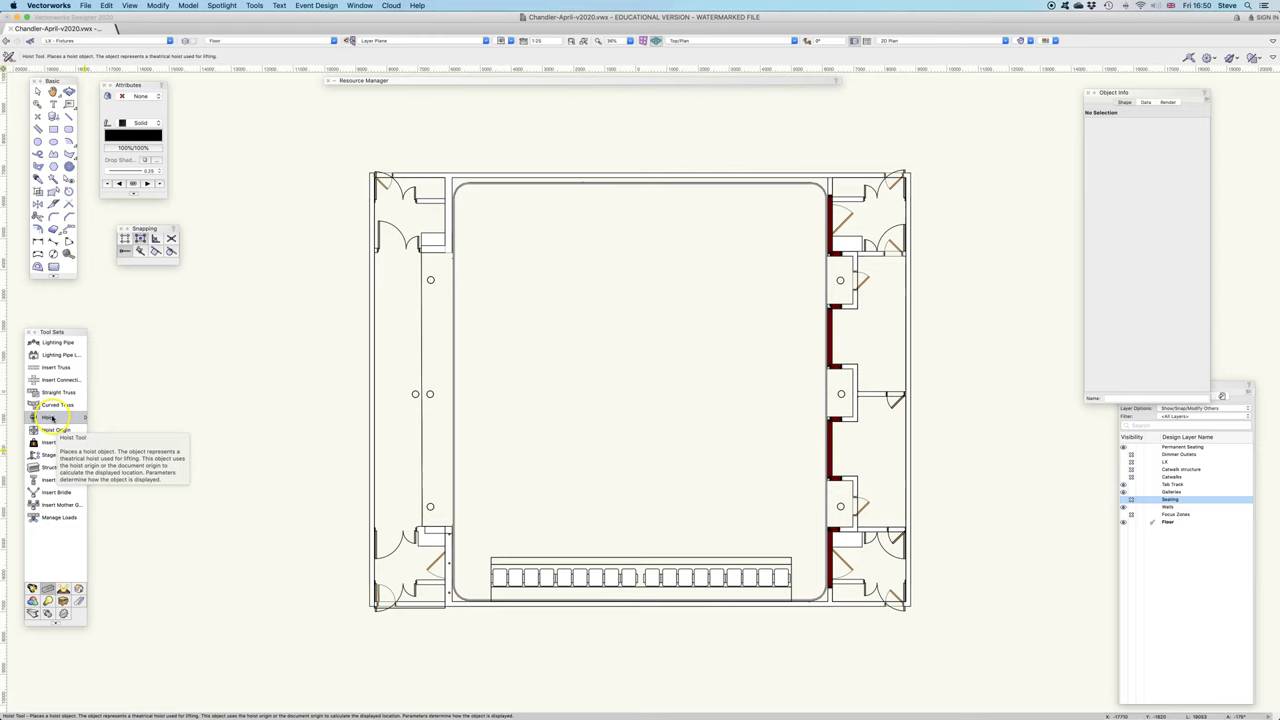
pyautogui.click(81, 417)
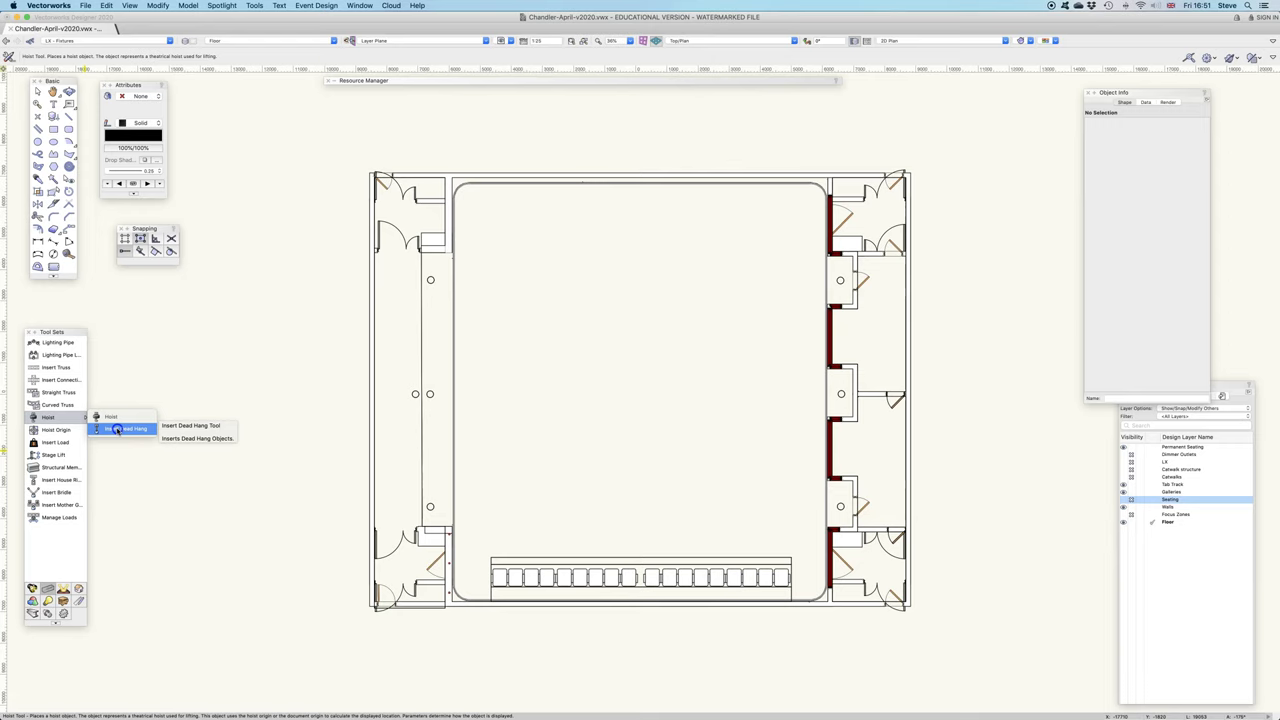
# Keep standard Hoist mode and view the hoist defaults: number 1, 1/2 Ton type.
pyautogui.click(109, 417)
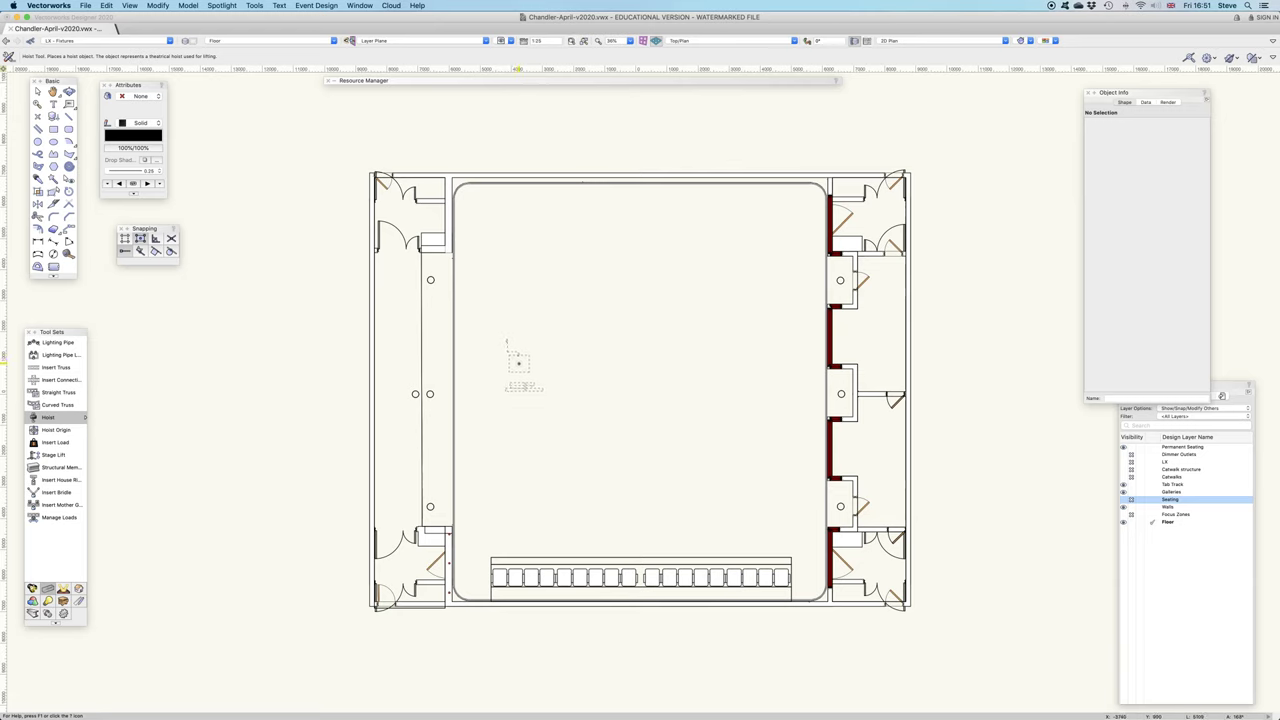
pyautogui.click(523, 351)
pyautogui.click(9, 56)
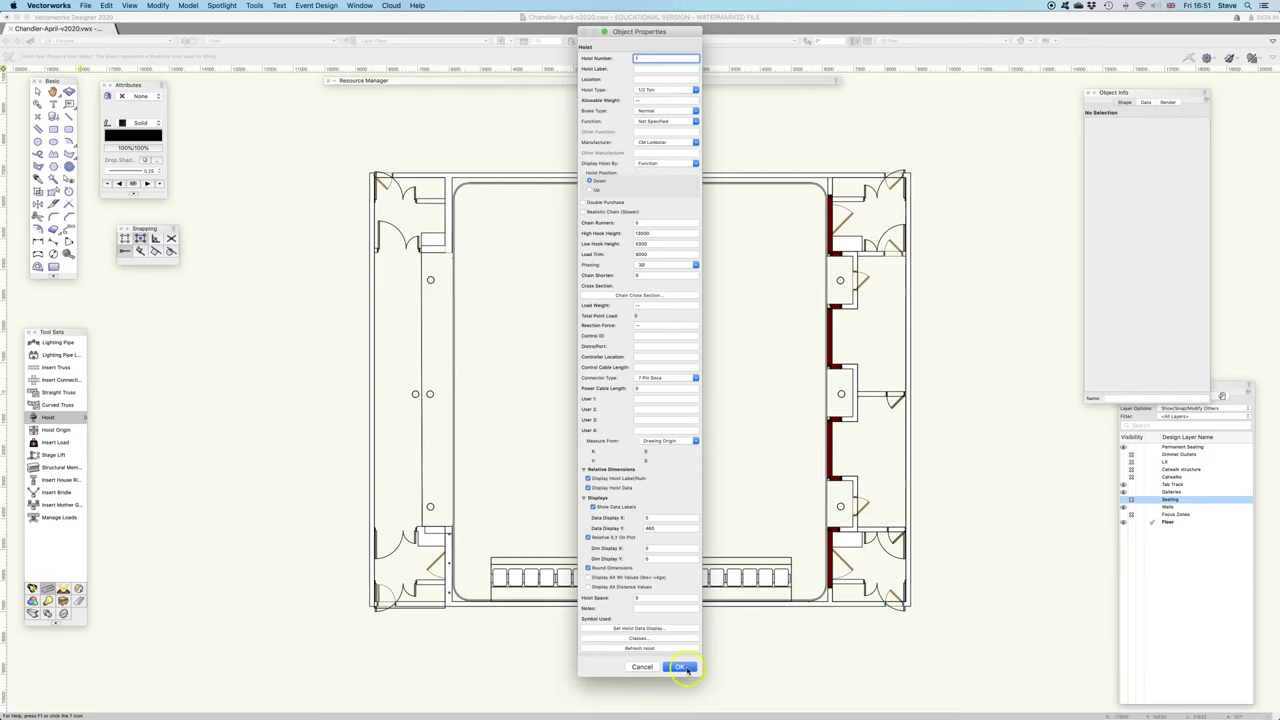
# Accept the defaults and place four hoists in a two-by-two square at the auditorium centre.
pyautogui.click(681, 667)
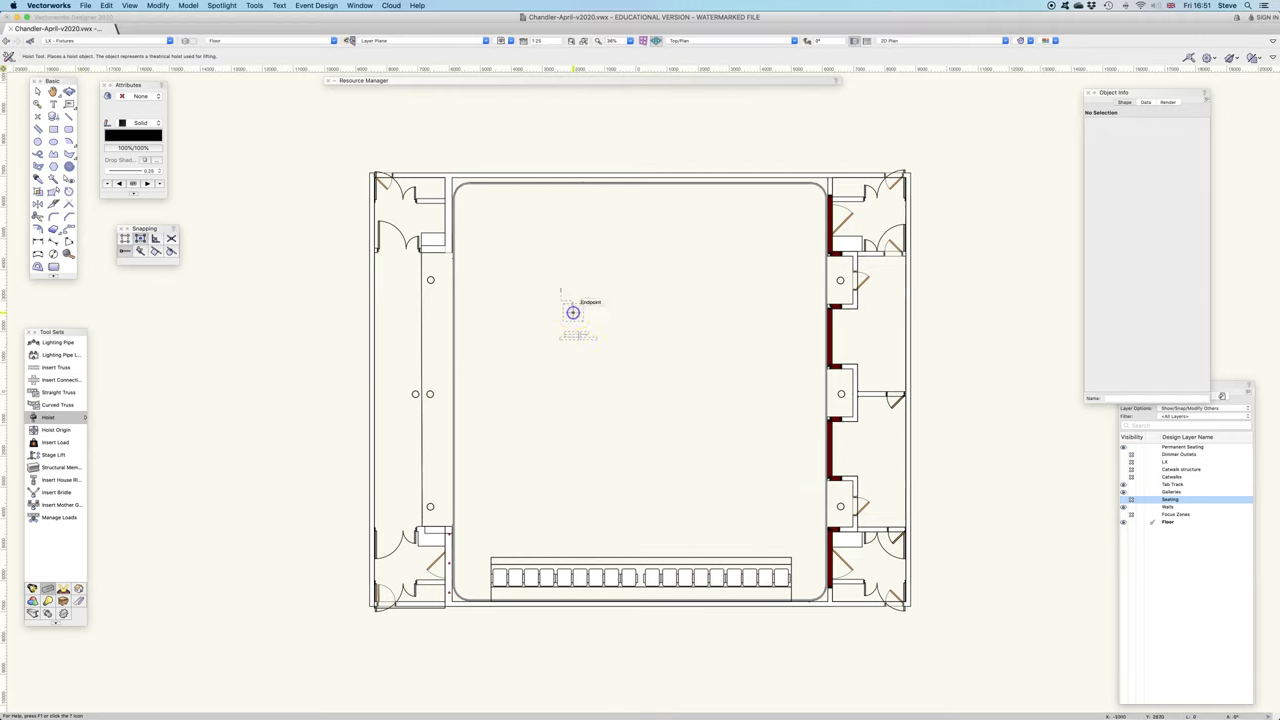
pyautogui.click(572, 312)
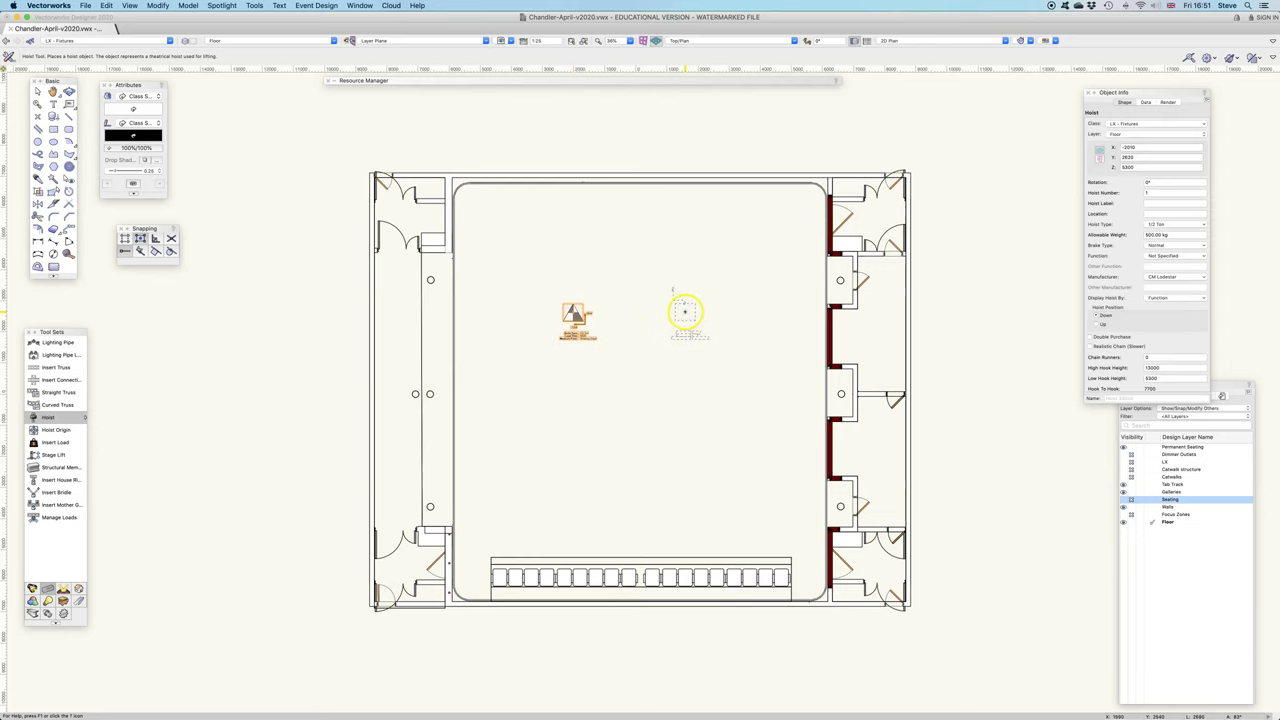
pyautogui.click(685, 314)
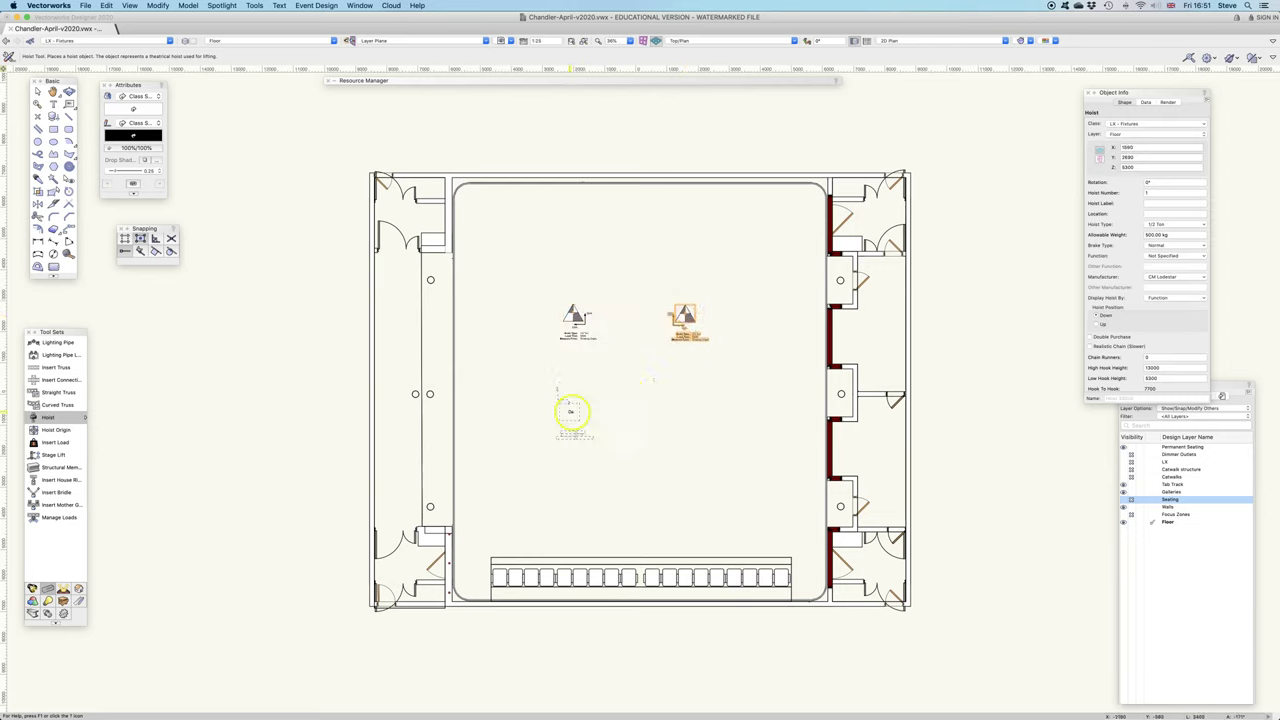
pyautogui.click(575, 413)
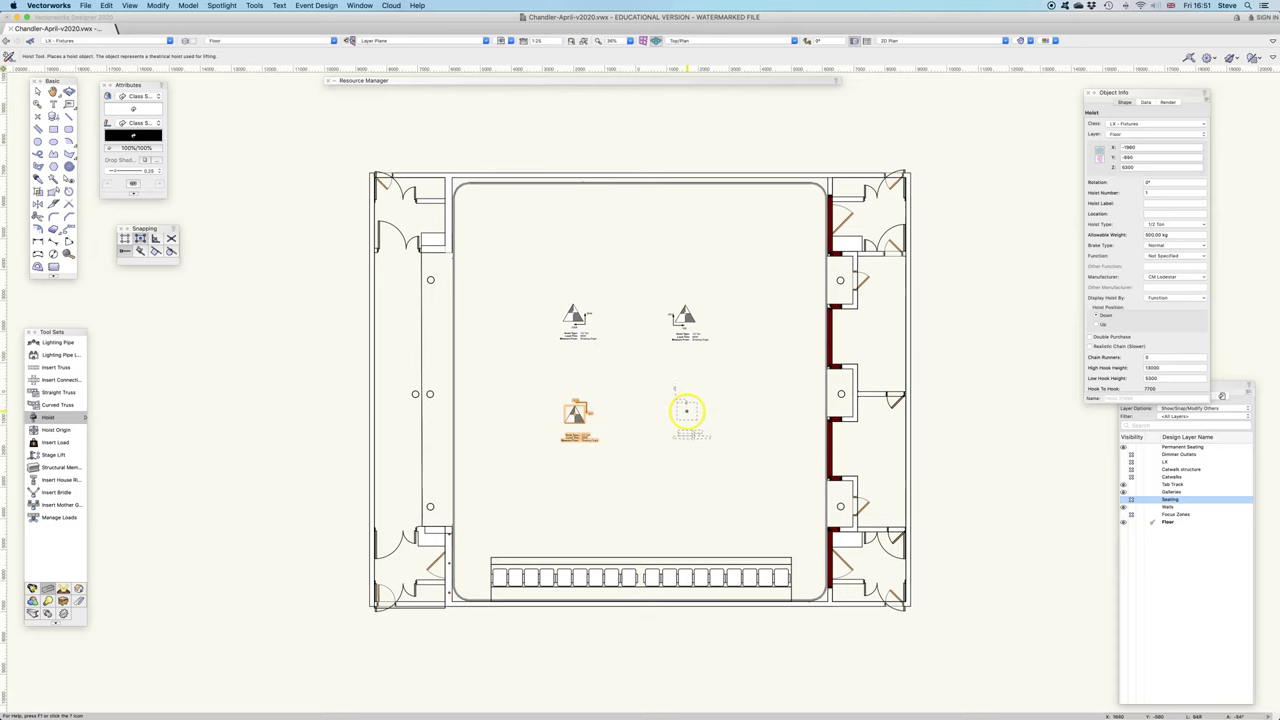
pyautogui.moveTo(686, 411); pyautogui.dragTo(730, 421)
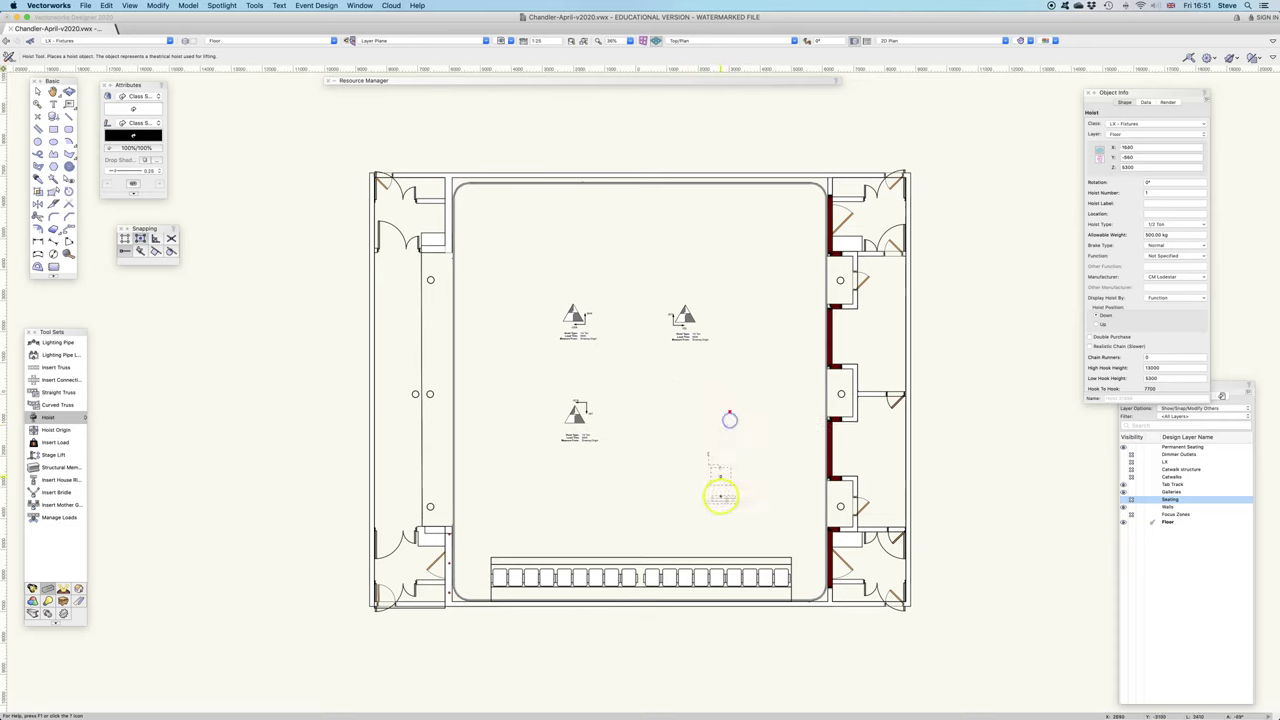
pyautogui.click(688, 411)
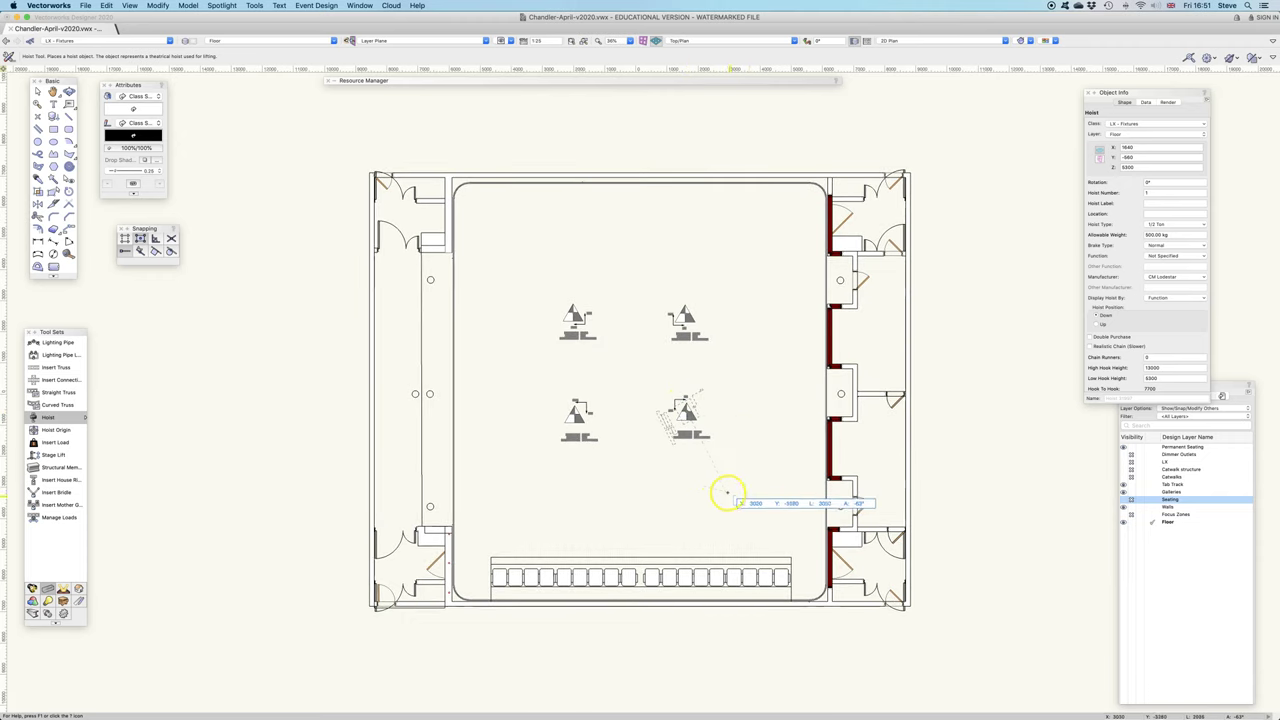
pyautogui.press('Escape')
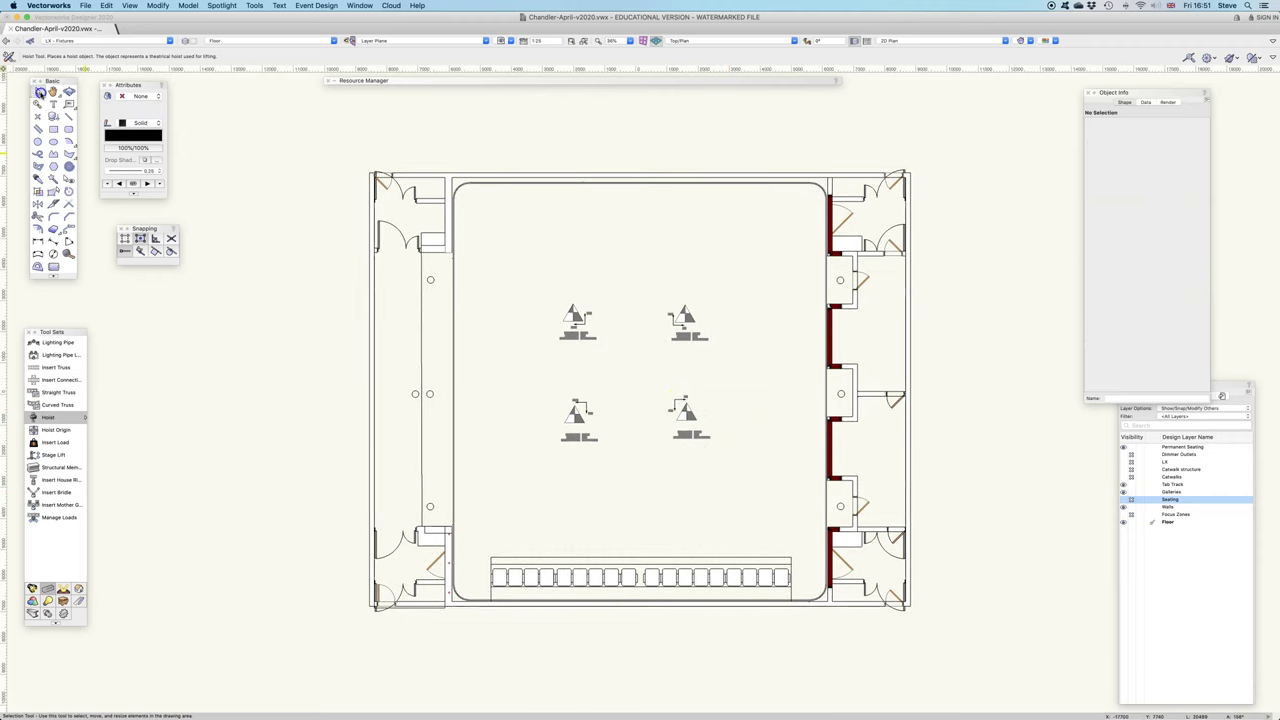
# Select the top-left hoist with the Selection tool.
pyautogui.press('x')
pyautogui.click(576, 324)
pyautogui.scroll(3, 579, 334)
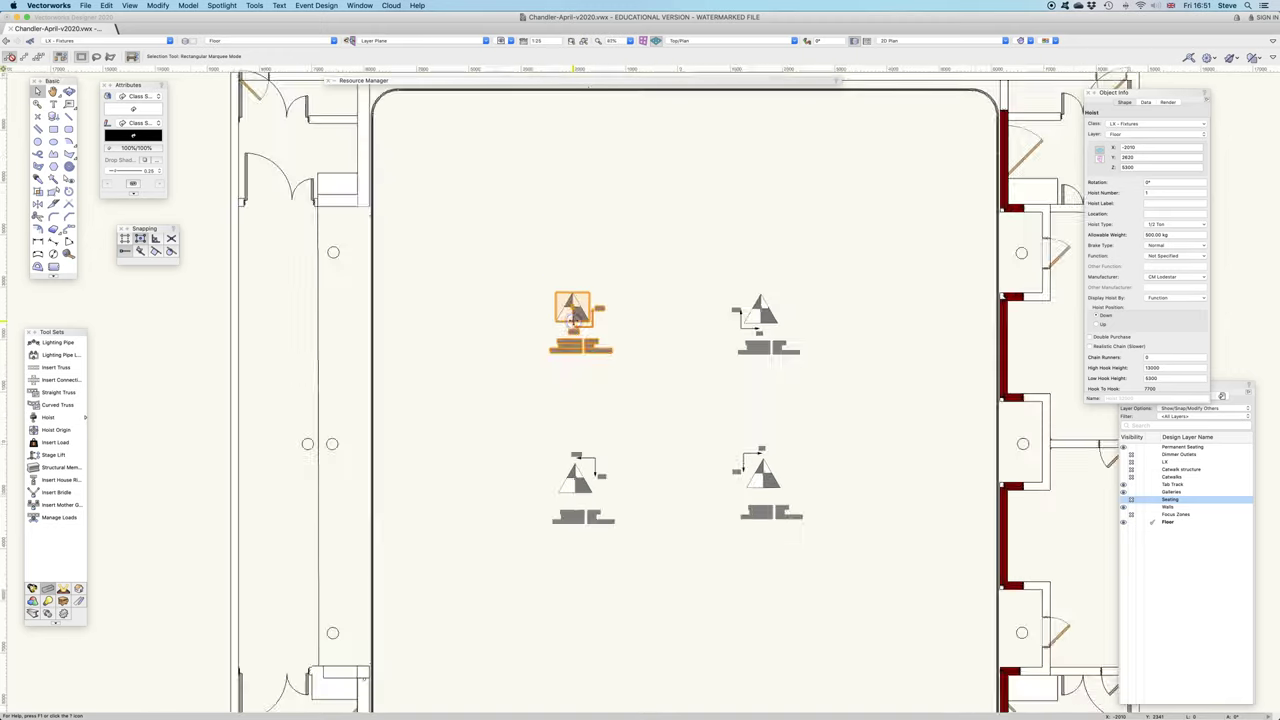
pyautogui.scroll(1, 645, 354)
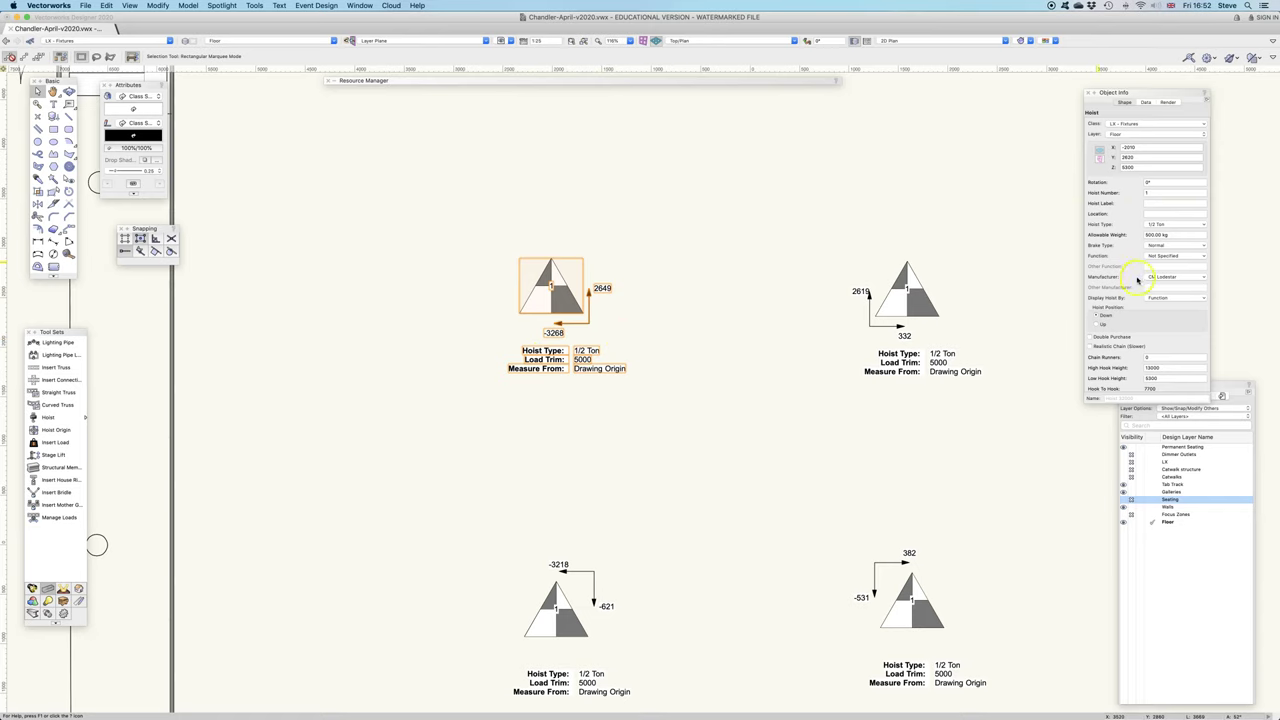
pyautogui.scroll(-15, 1137, 280)
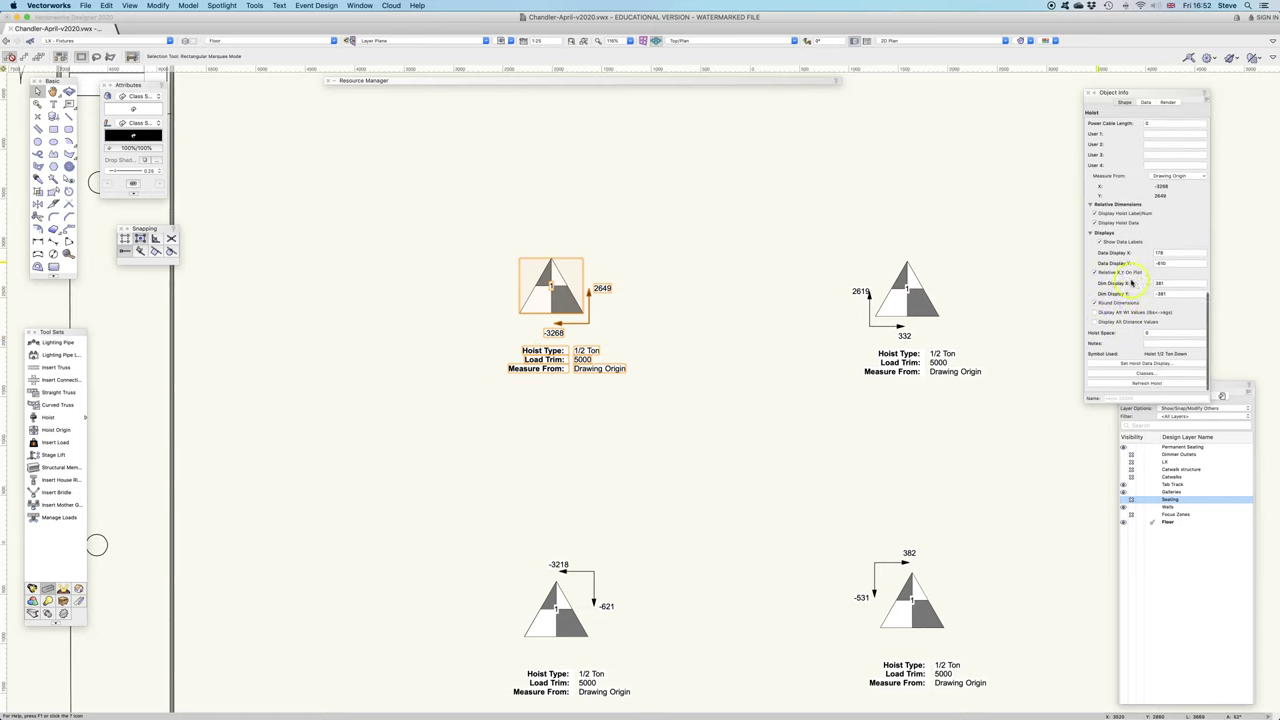
# Uncheck Load Trim in the hoist data display settings for the selected hoist.
pyautogui.click(1137, 365)
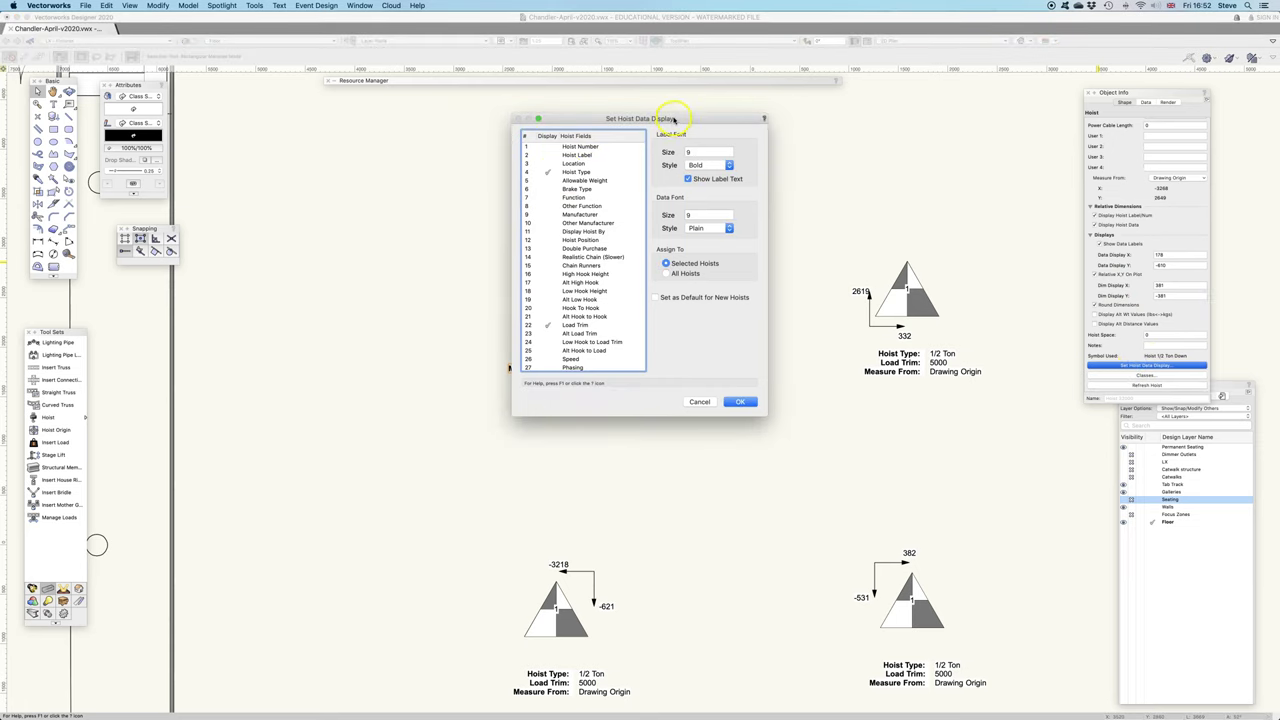
pyautogui.moveTo(672, 119); pyautogui.dragTo(840, 119)
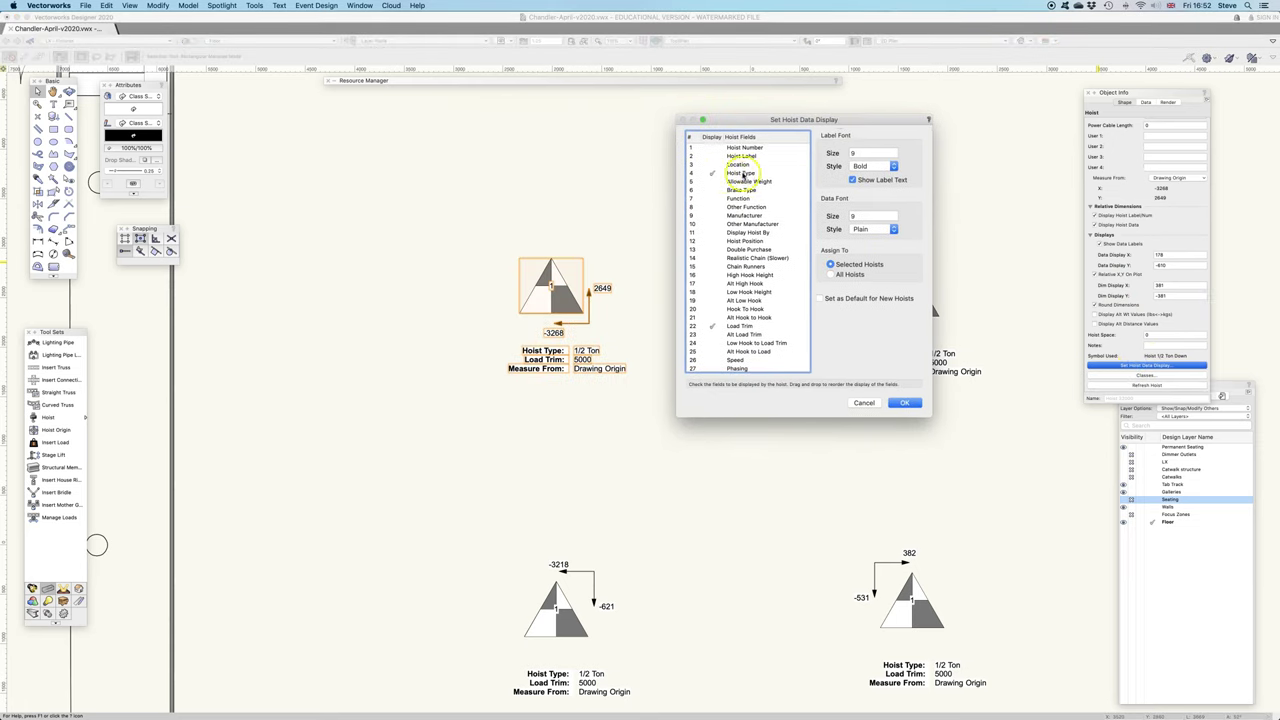
pyautogui.click(709, 327)
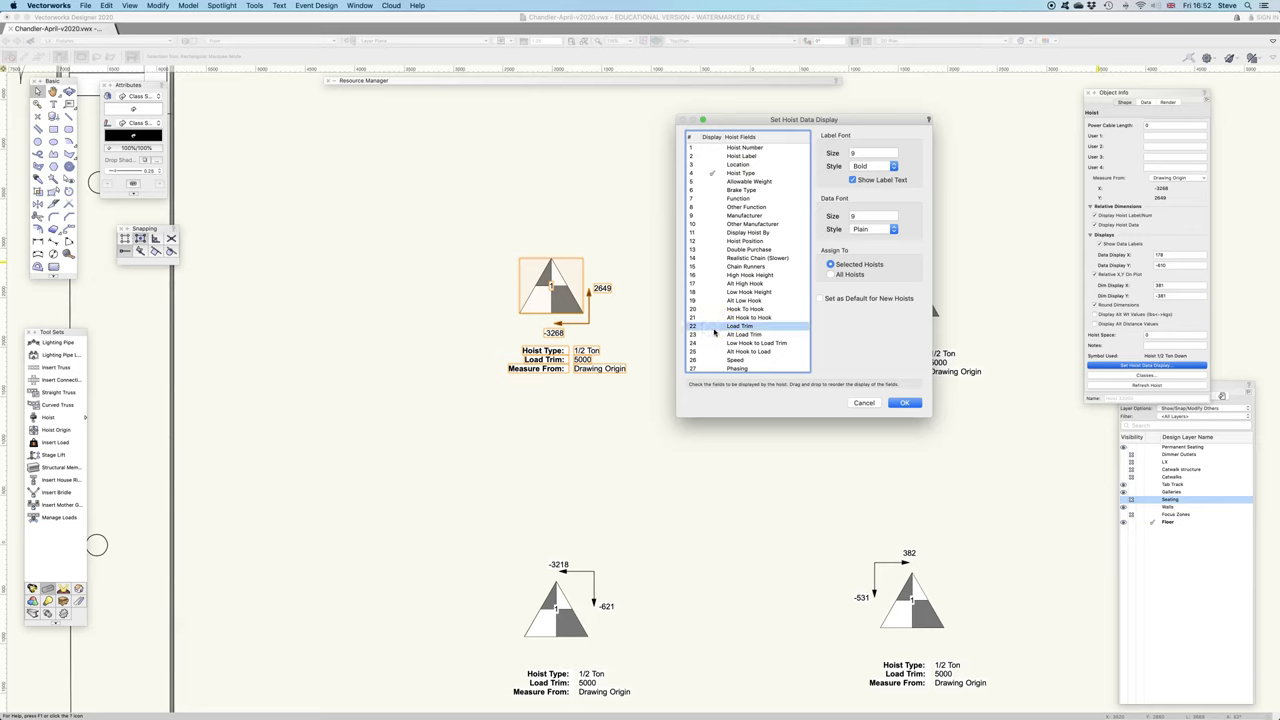
pyautogui.moveTo(714, 332); pyautogui.dragTo(757, 302)
pyautogui.click(905, 403)
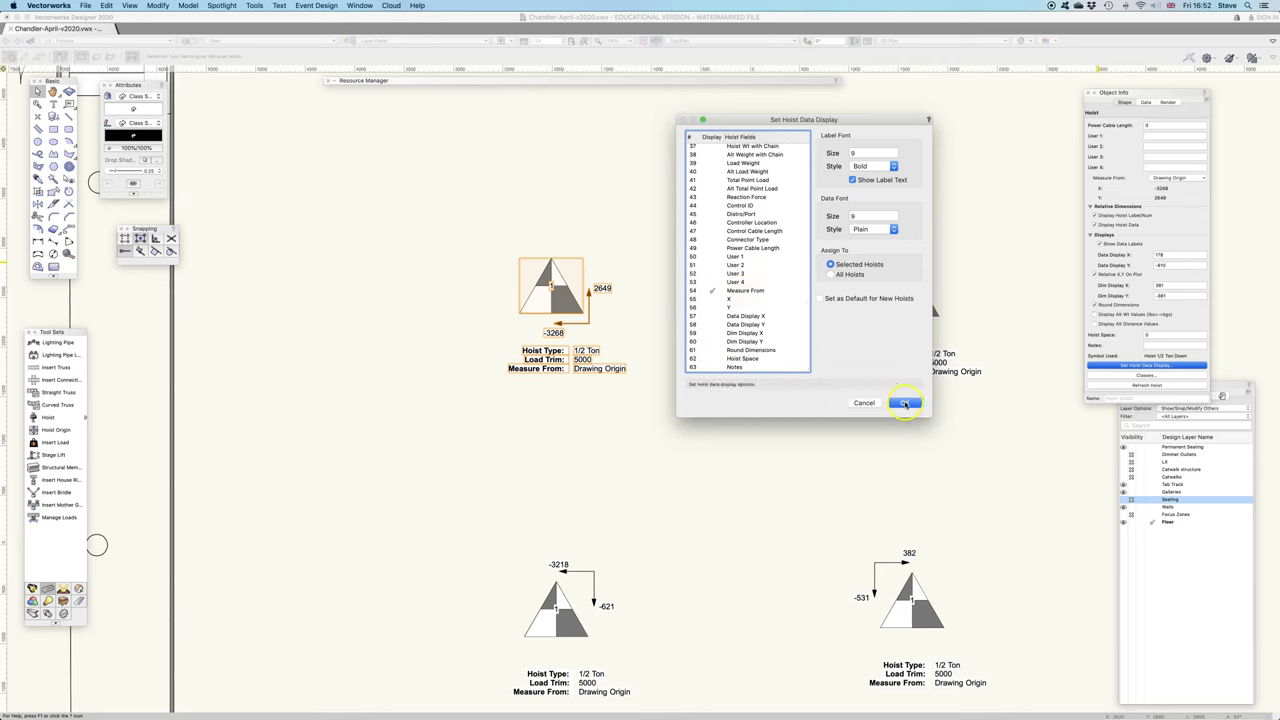
pyautogui.click(905, 403)
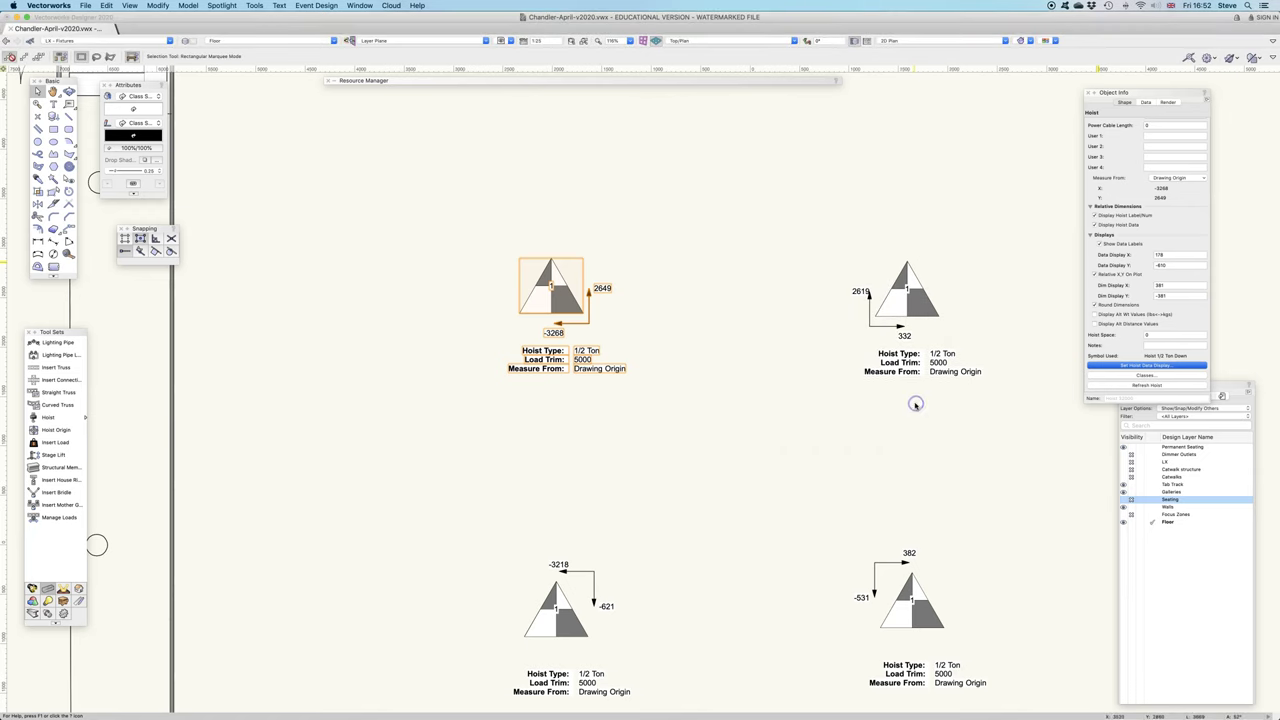
pyautogui.moveTo(600, 372); pyautogui.dragTo(566, 367)
# Recheck the data display settings, confirming only Hoist Type and Measure From remain.
pyautogui.click(1152, 365)
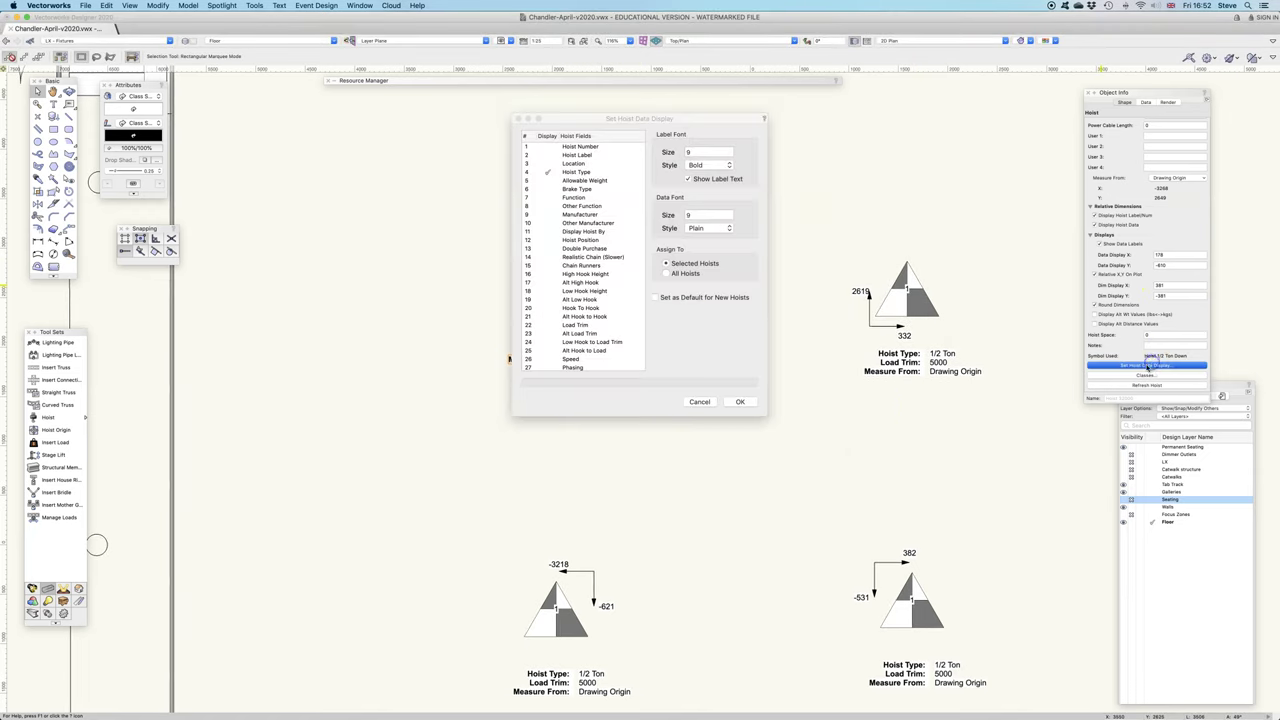
pyautogui.scroll(-2, 580, 250)
pyautogui.moveTo(563, 240); pyautogui.dragTo(563, 250)
pyautogui.scroll(-10, 563, 250)
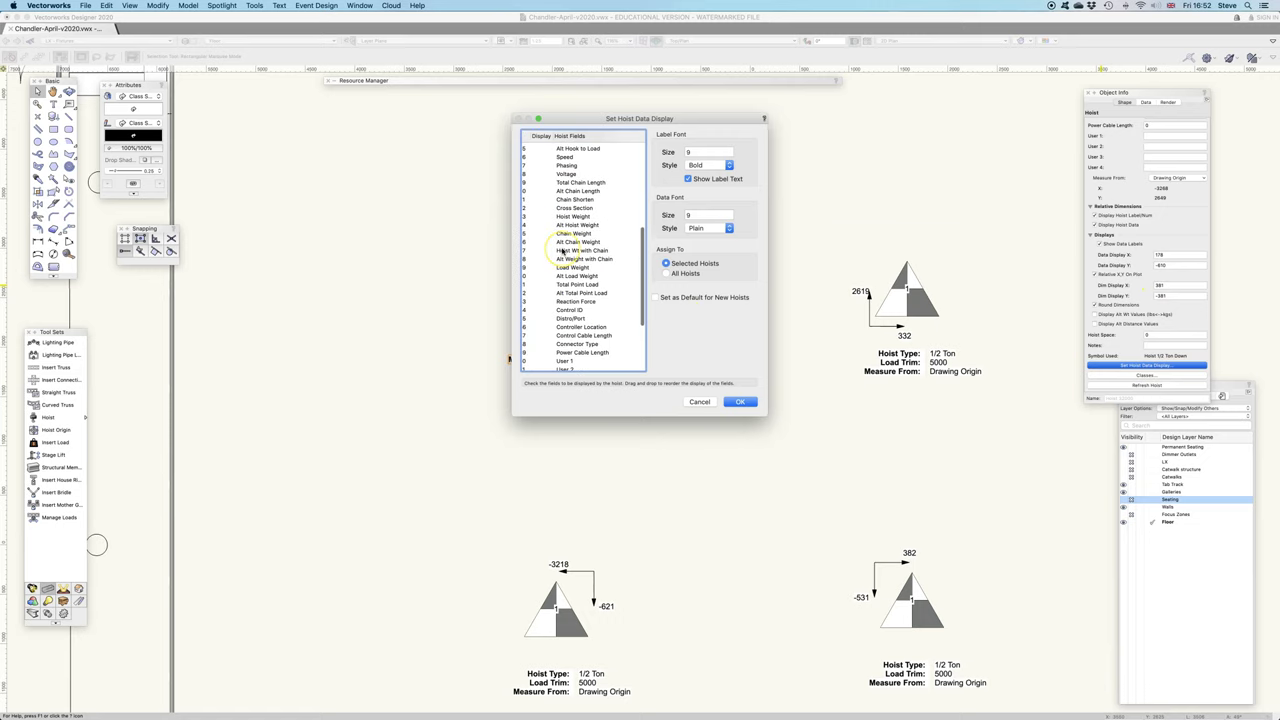
pyautogui.click(762, 402)
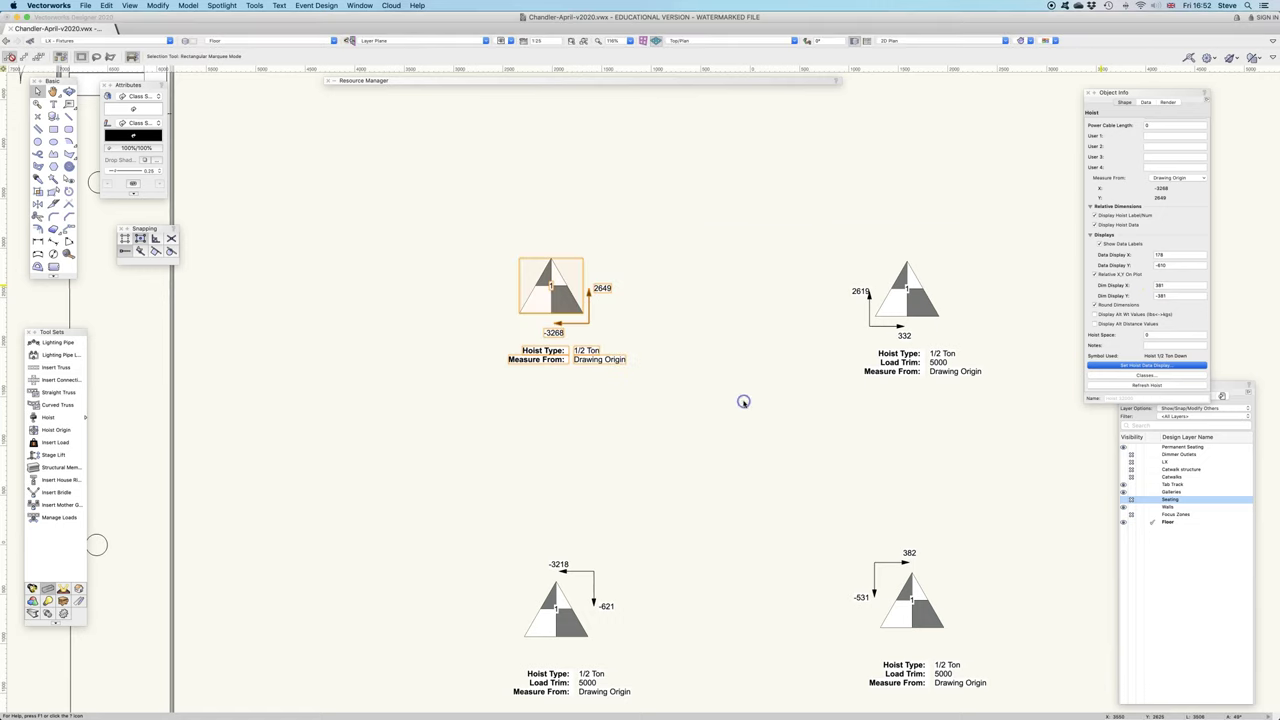
# Review the 1/2 Ton hoist defaults again and end hoist insertion with the Selection tool.
pyautogui.click(644, 405)
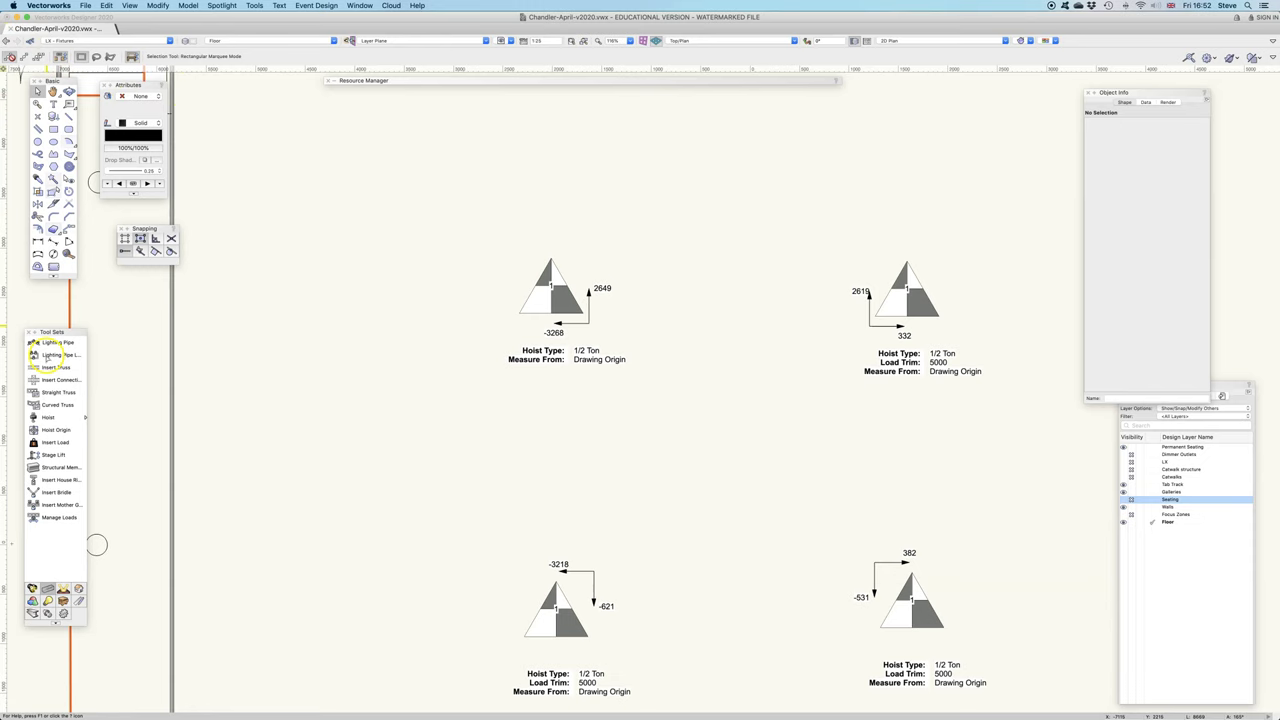
pyautogui.click(55, 417)
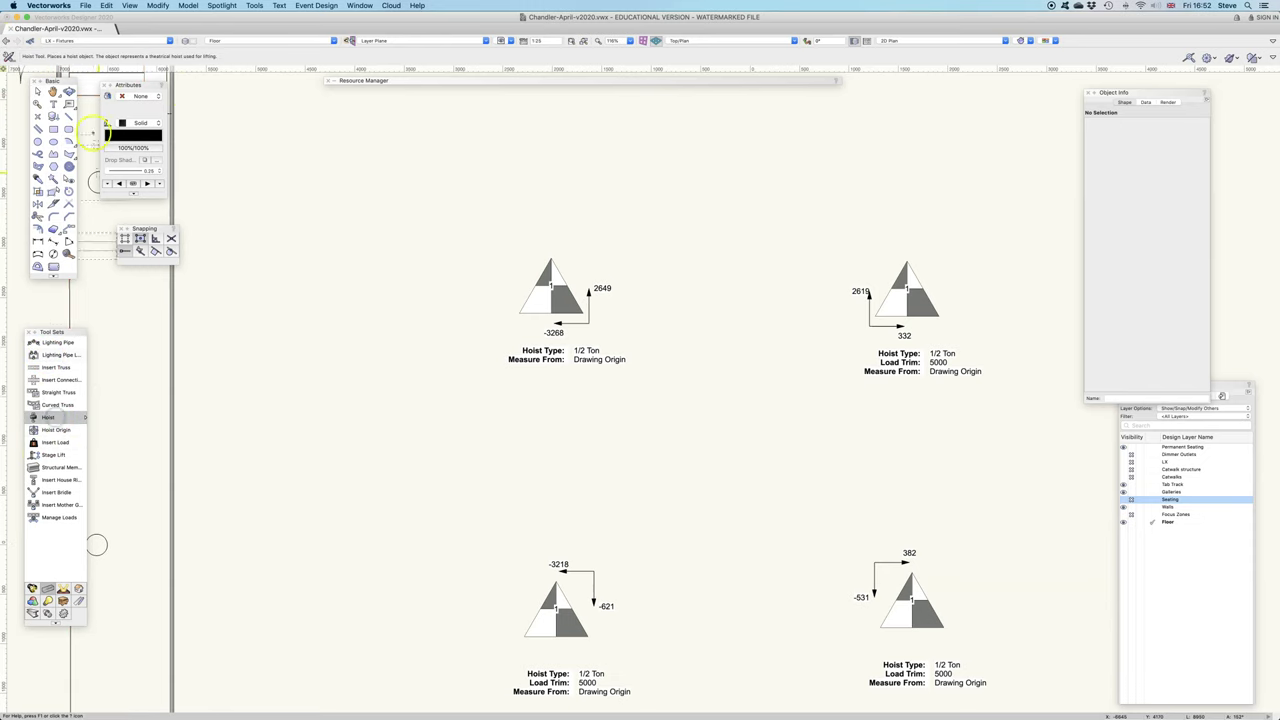
pyautogui.click(12, 56)
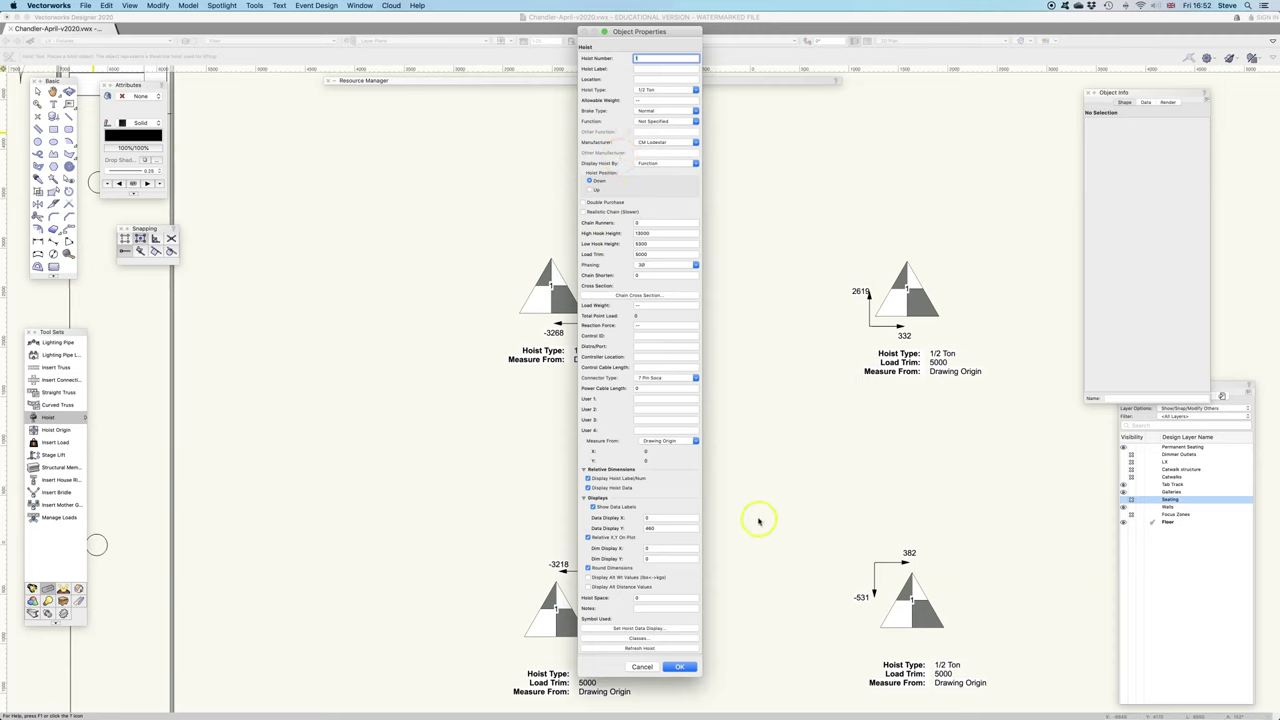
pyautogui.click(680, 667)
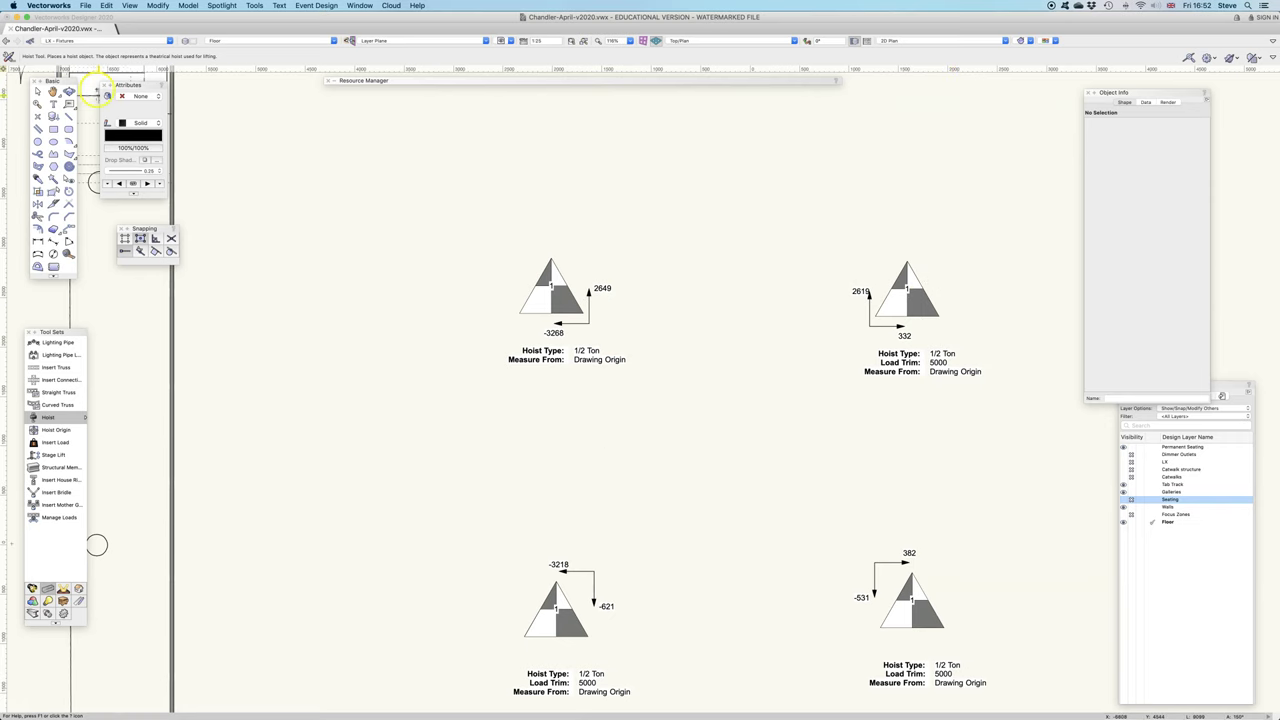
pyautogui.click(36, 91)
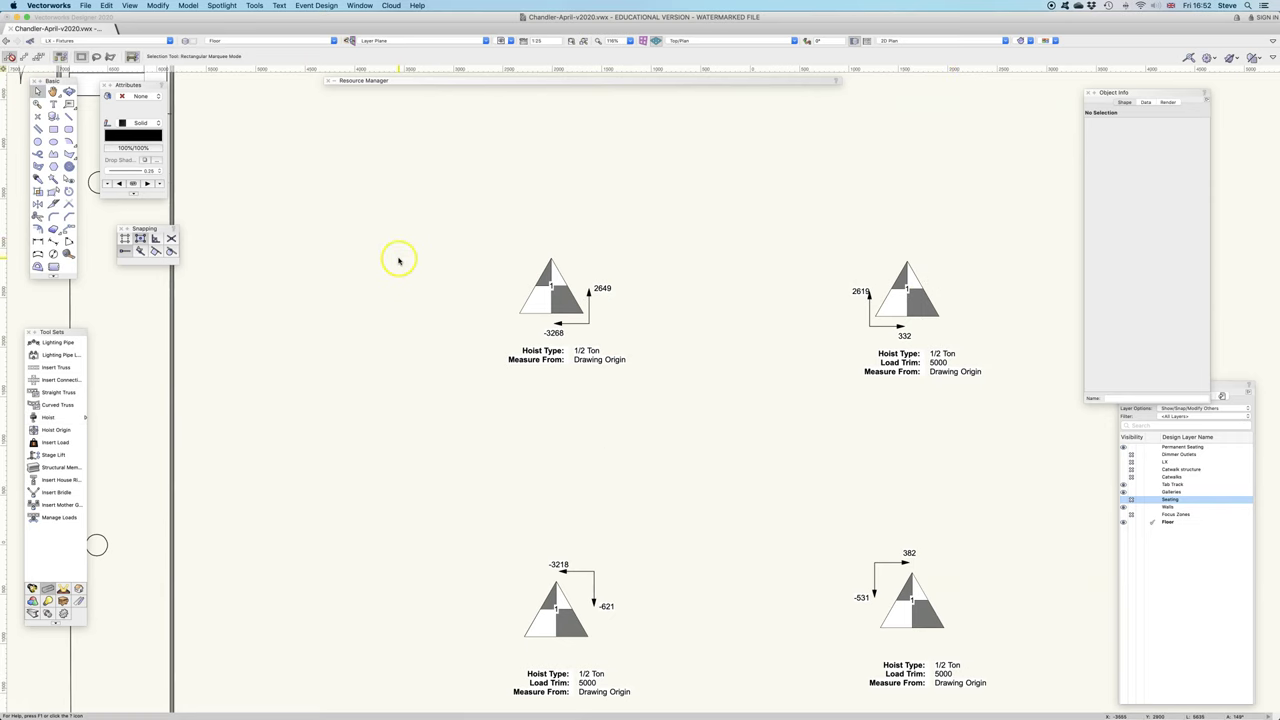
# Set the upper-right hoist's Hoist Number to 2.
pyautogui.click(558, 292)
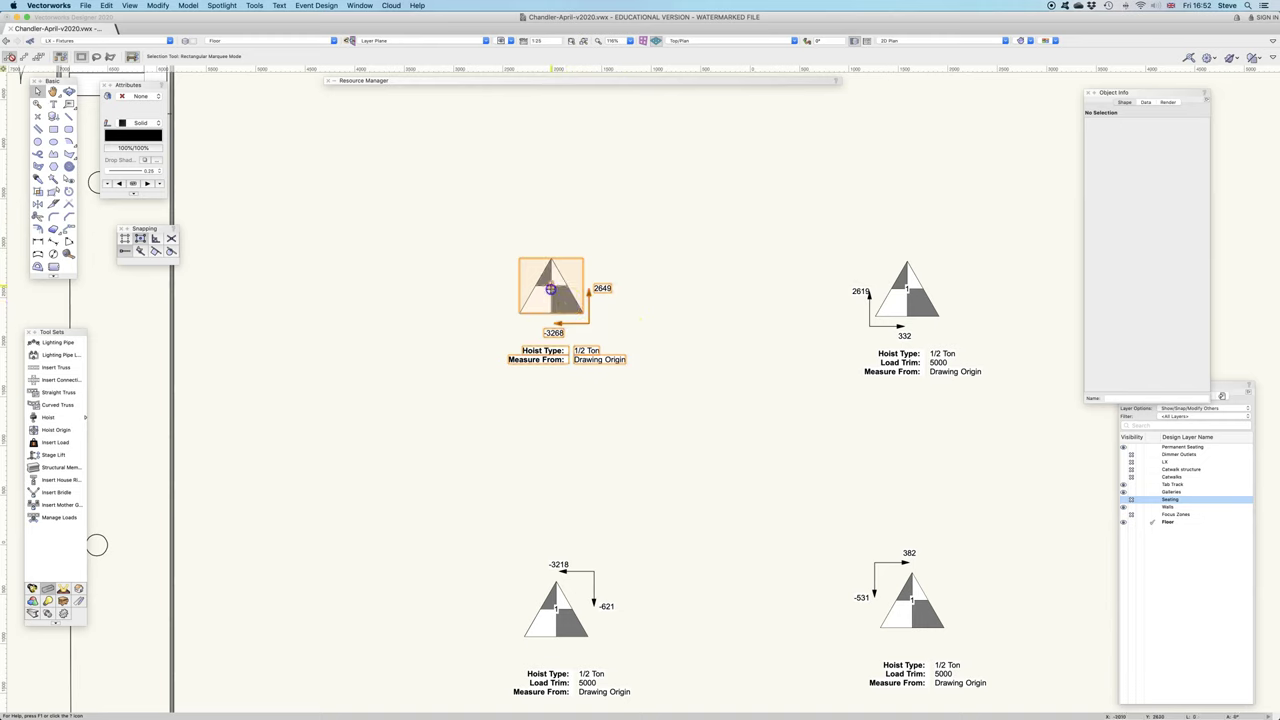
pyautogui.click(905, 292)
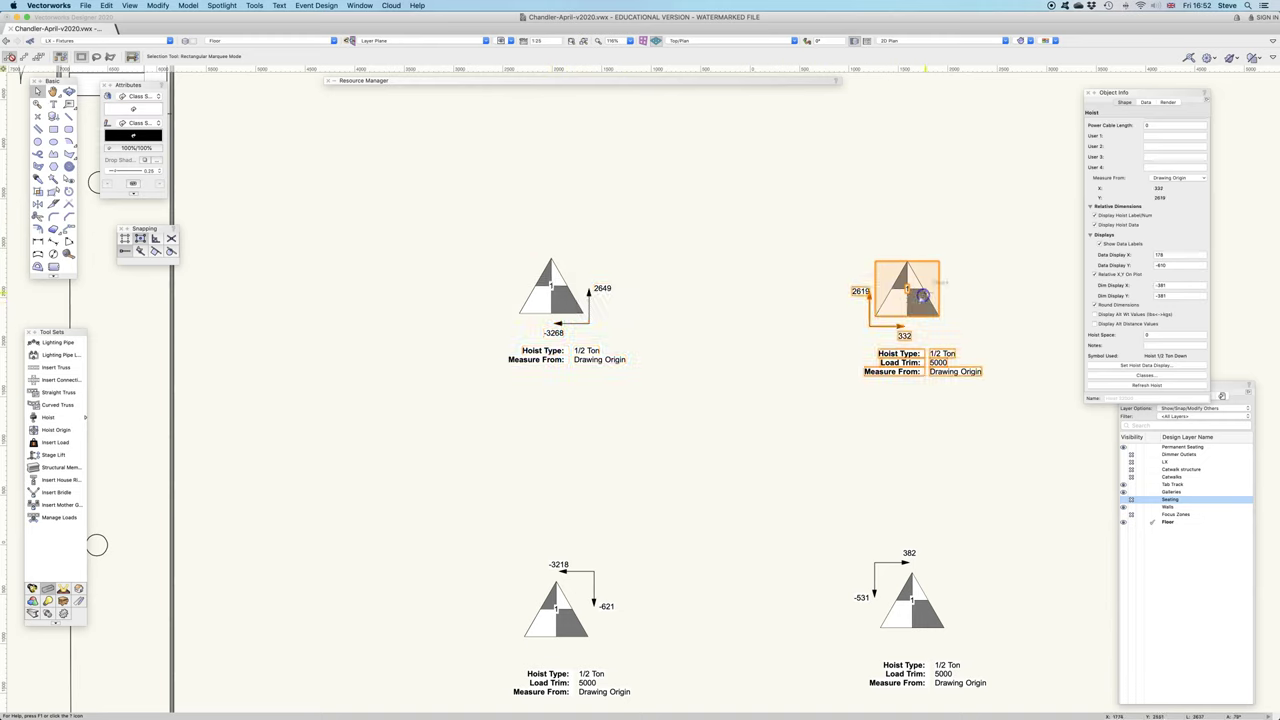
pyautogui.scroll(10, 1131, 155)
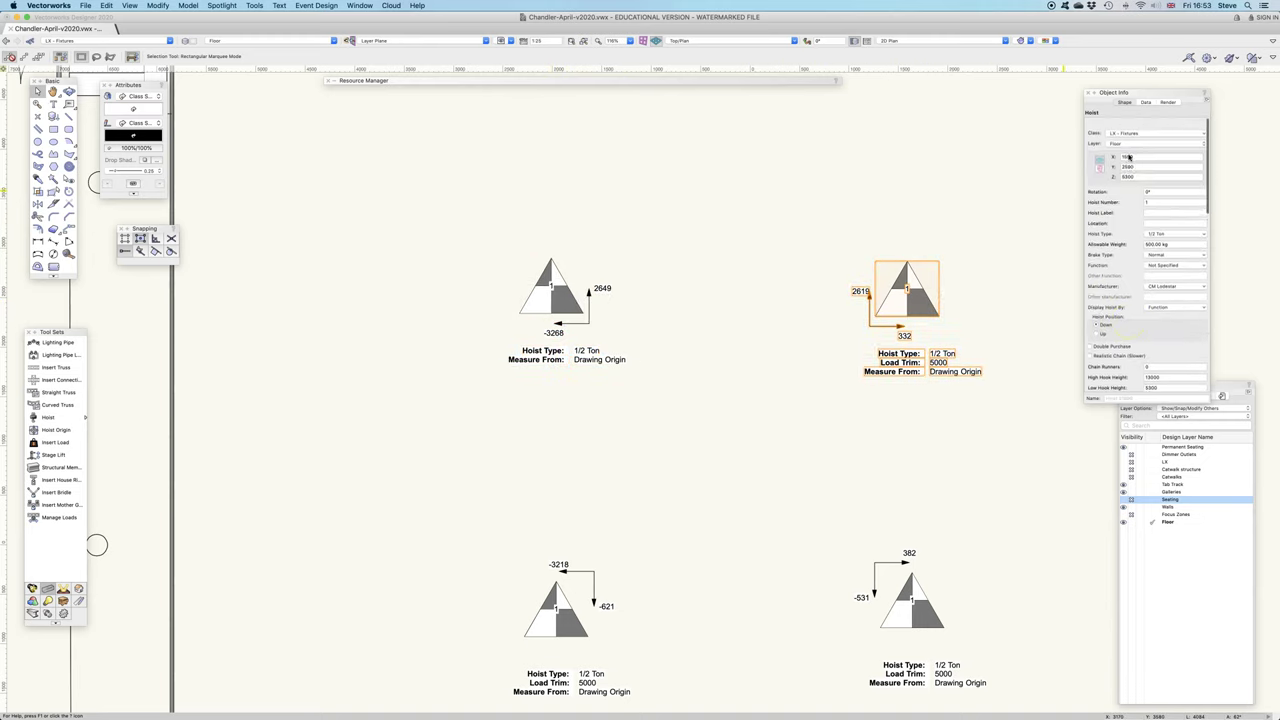
pyautogui.click(1151, 194)
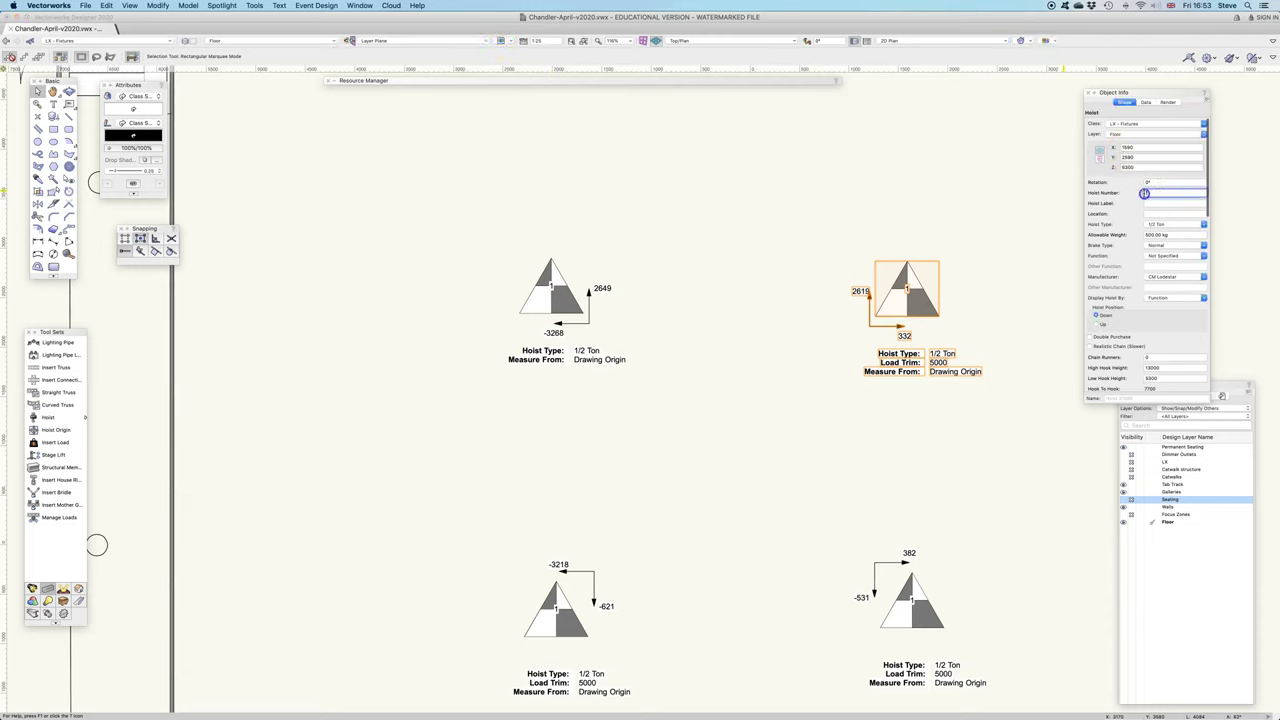
pyautogui.write('2')
pyautogui.press('Return')
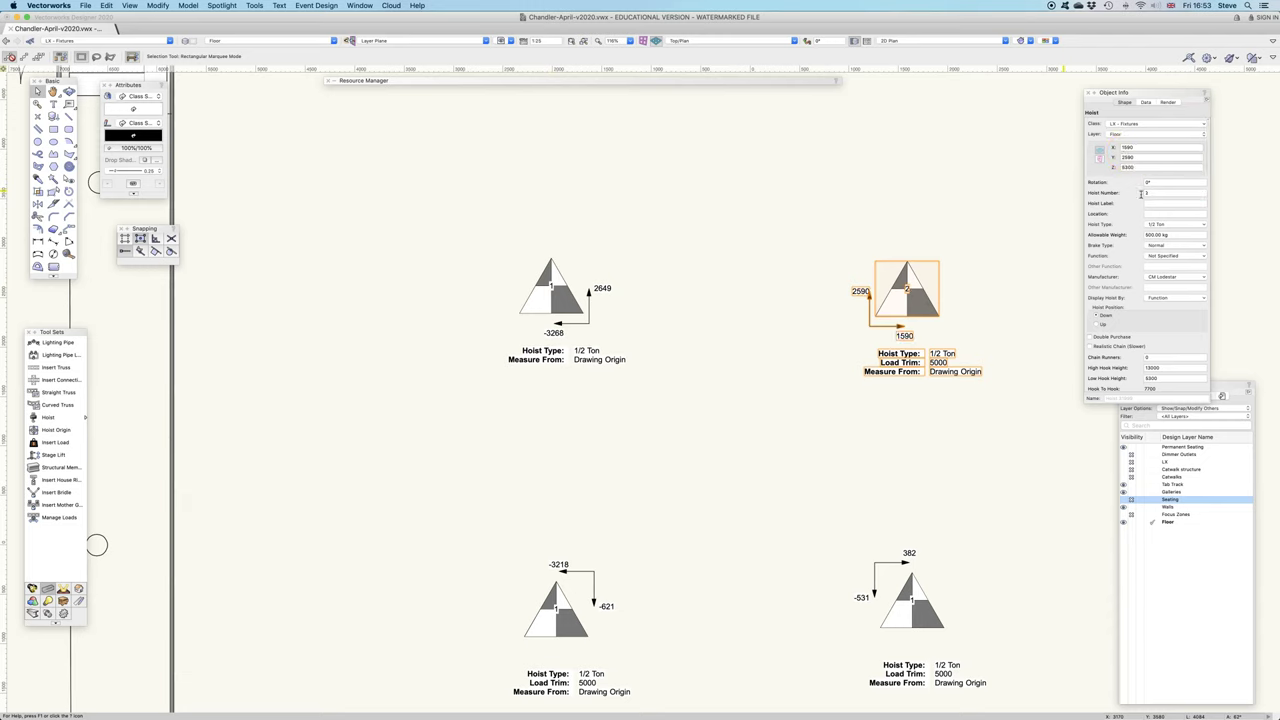
# Number the bottom-left hoist 3 and the bottom-right hoist 4, then deselect.
pyautogui.click(568, 607)
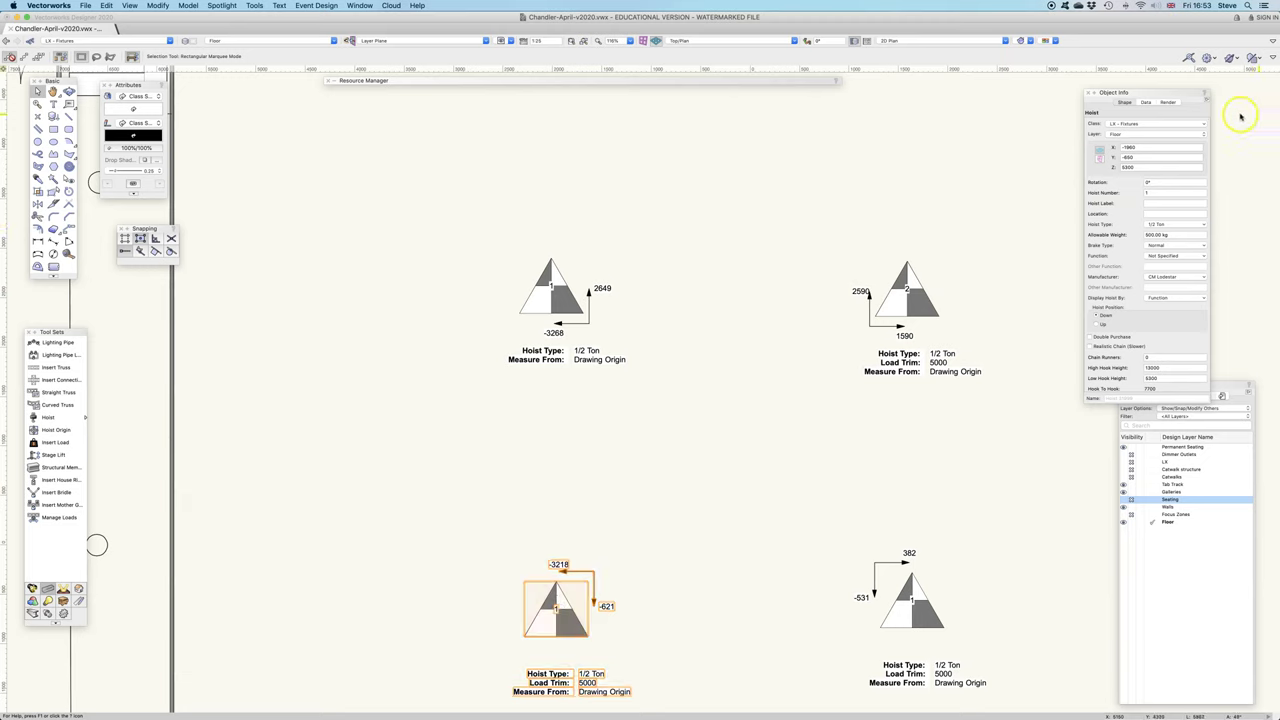
pyautogui.click(1152, 192)
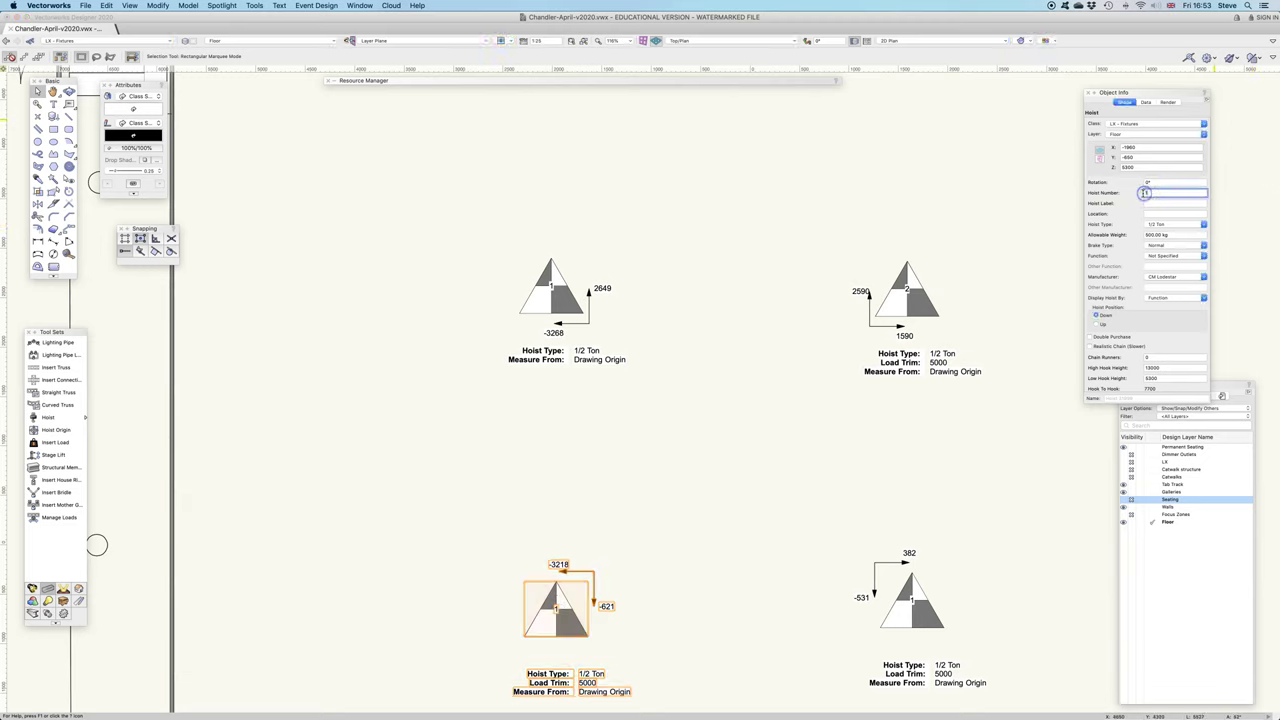
pyautogui.write('3')
pyautogui.press('Return')
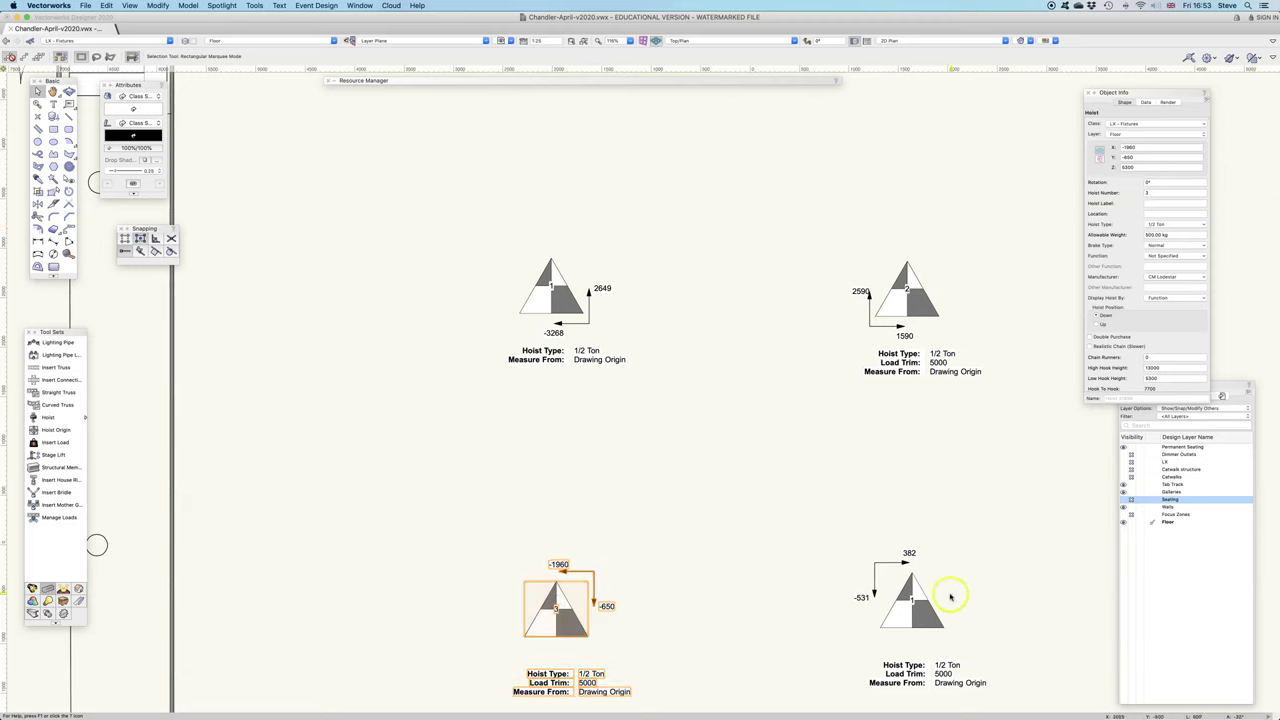
pyautogui.click(912, 600)
pyautogui.click(1152, 192)
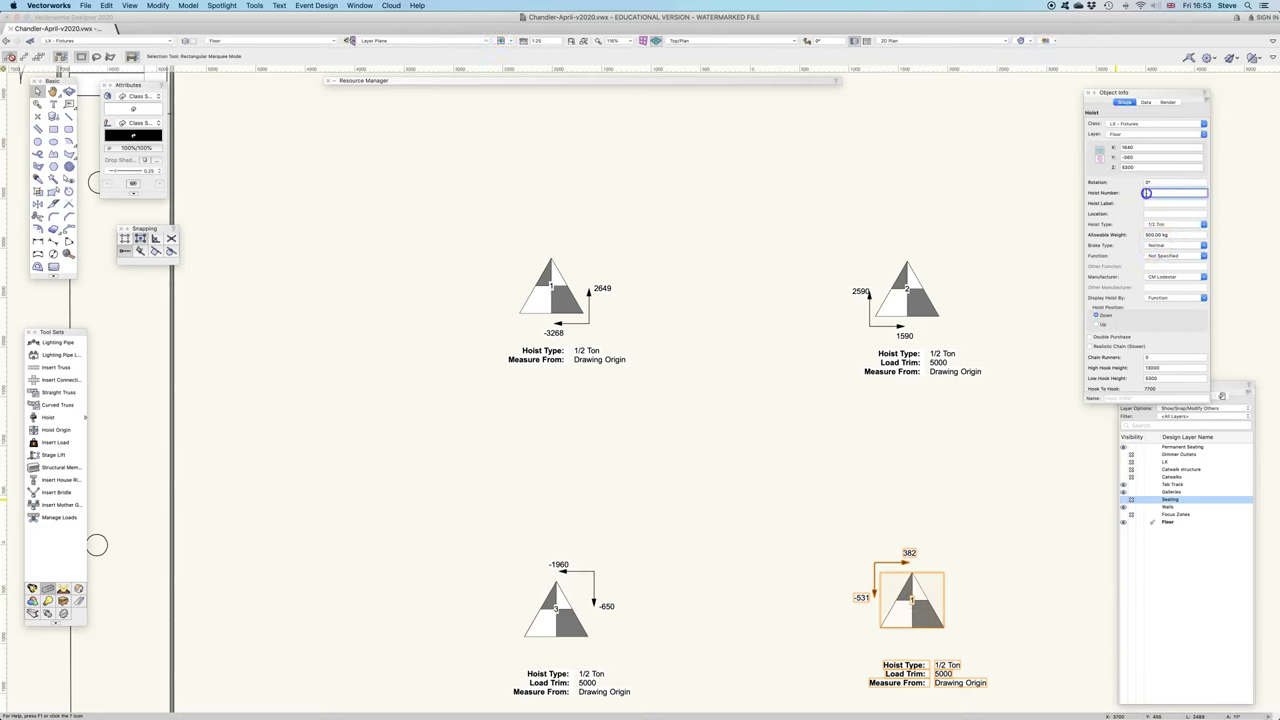
pyautogui.write('4')
pyautogui.press('Return')
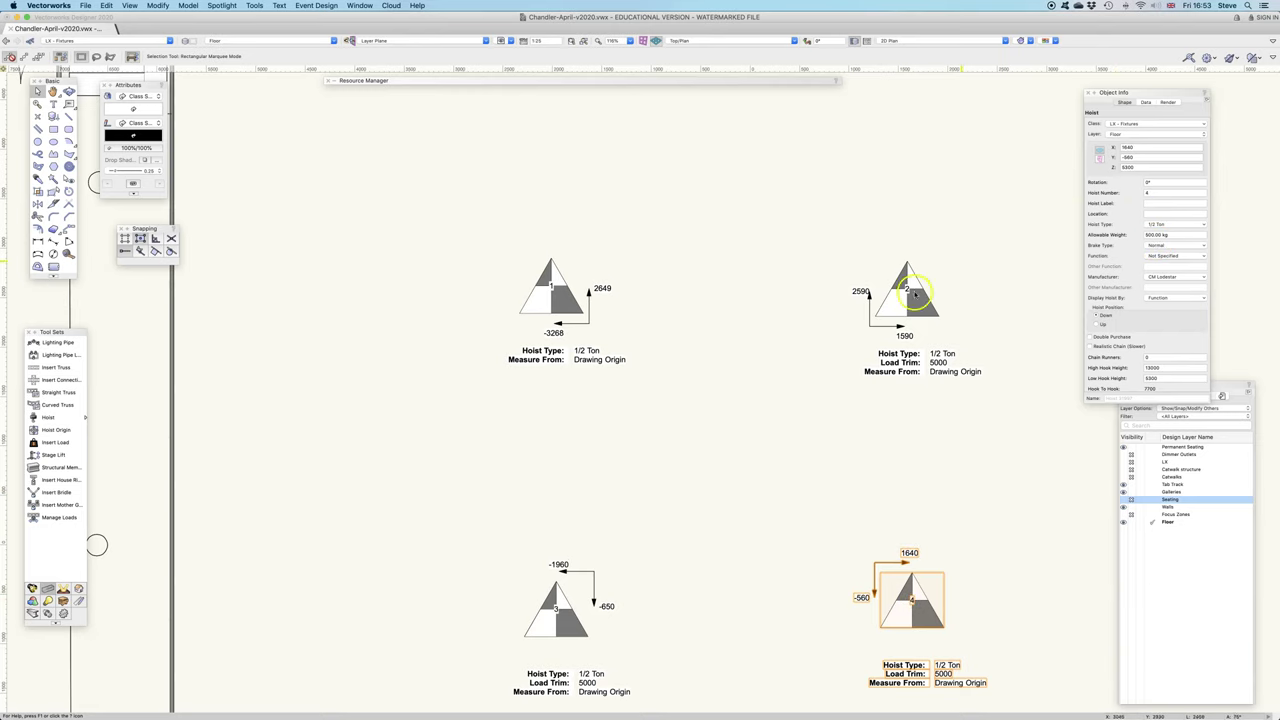
pyautogui.click(762, 354)
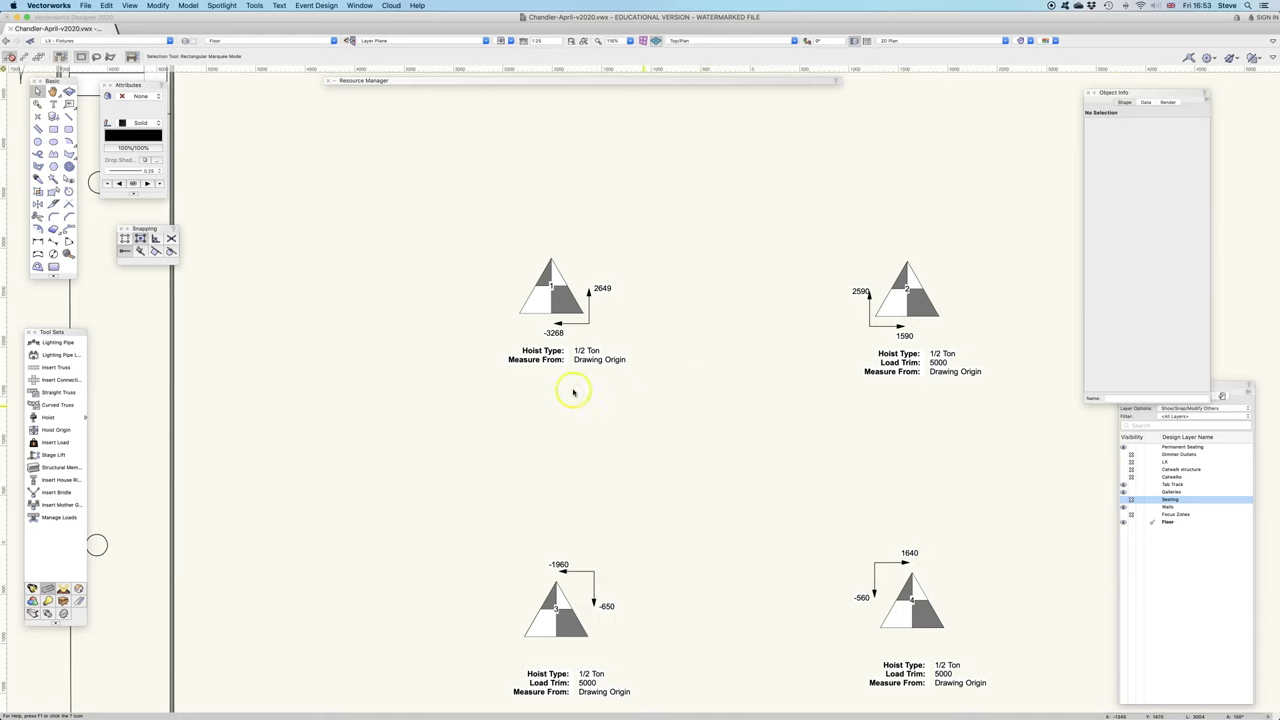
# Zoom out and pan to show the venue walls and seating rows around the hoists.
pyautogui.scroll(-4, 709, 395)
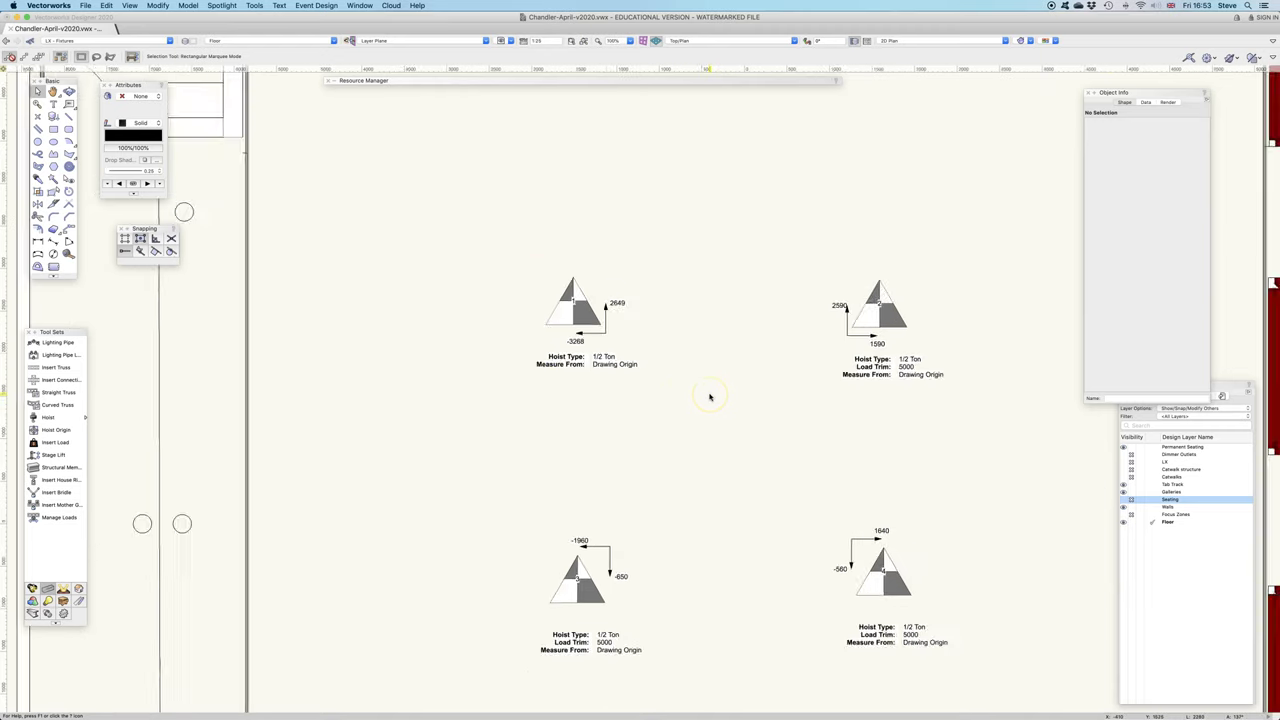
pyautogui.moveTo(708, 394); pyautogui.dragTo(600, 228, button='middle')
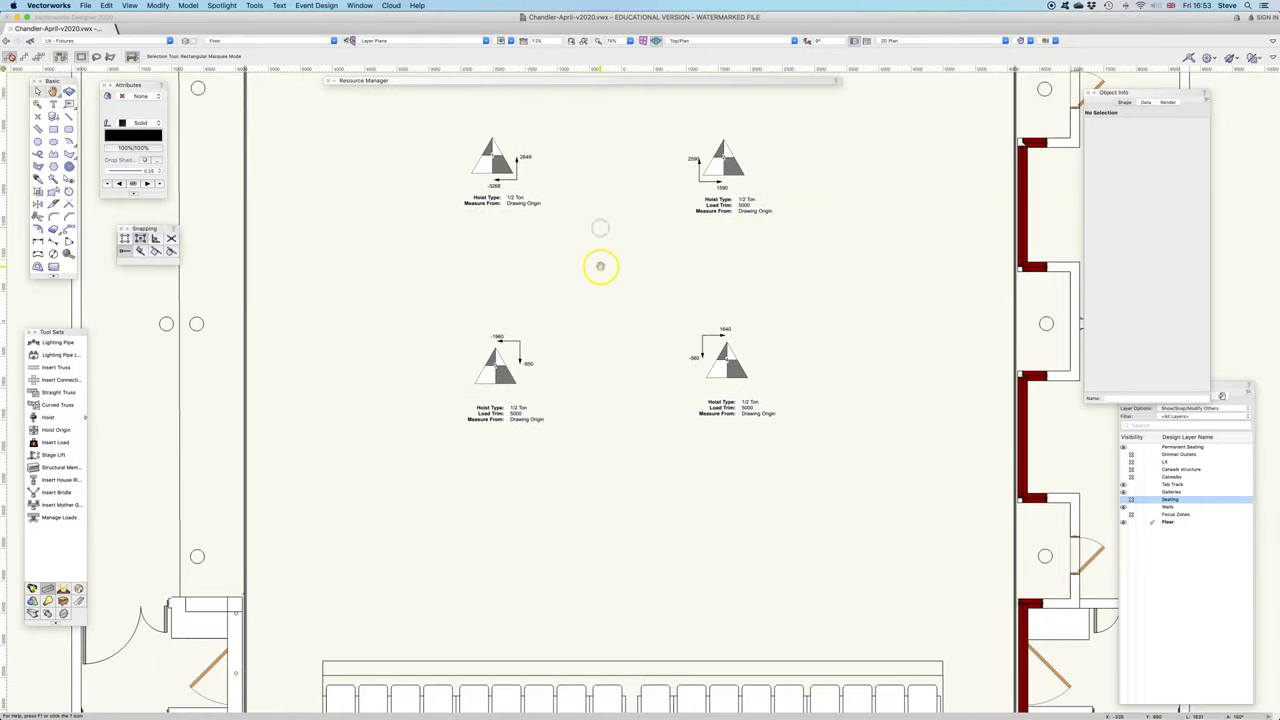
pyautogui.scroll(-2, 600, 266)
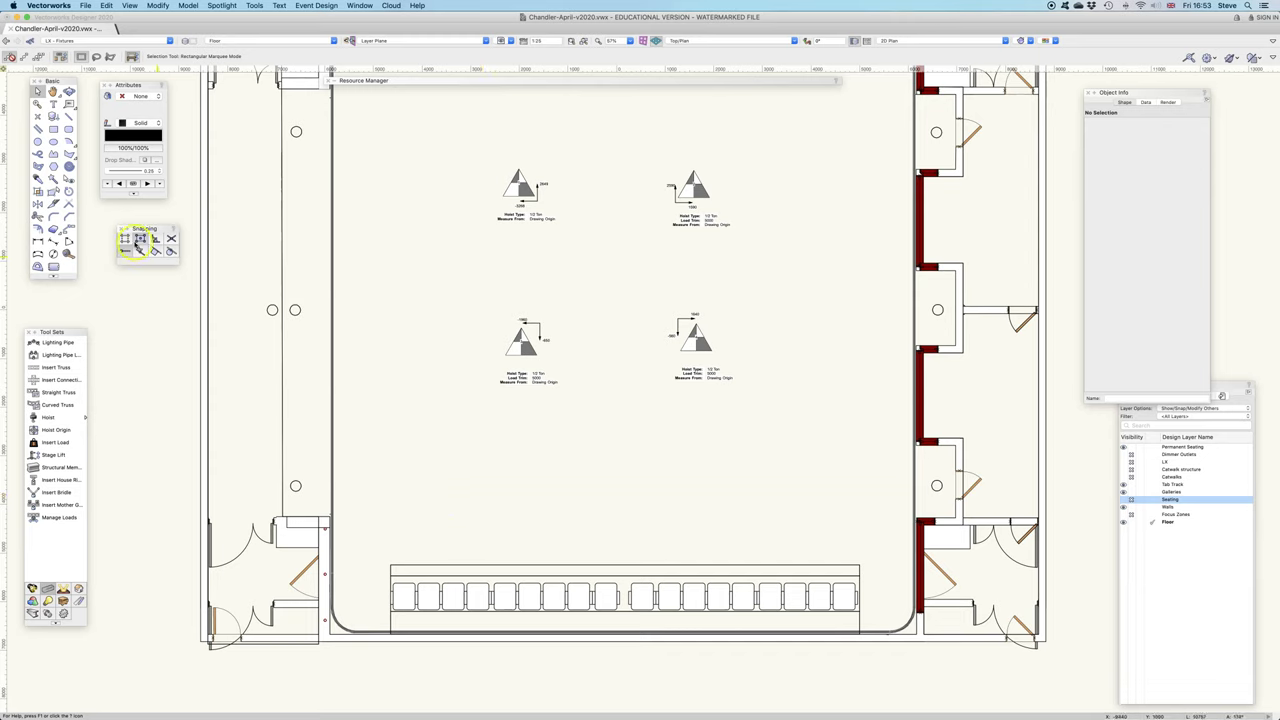
# Place the Spot #1 hoist origin below the hoists, in front of the seating.
pyautogui.click(55, 429)
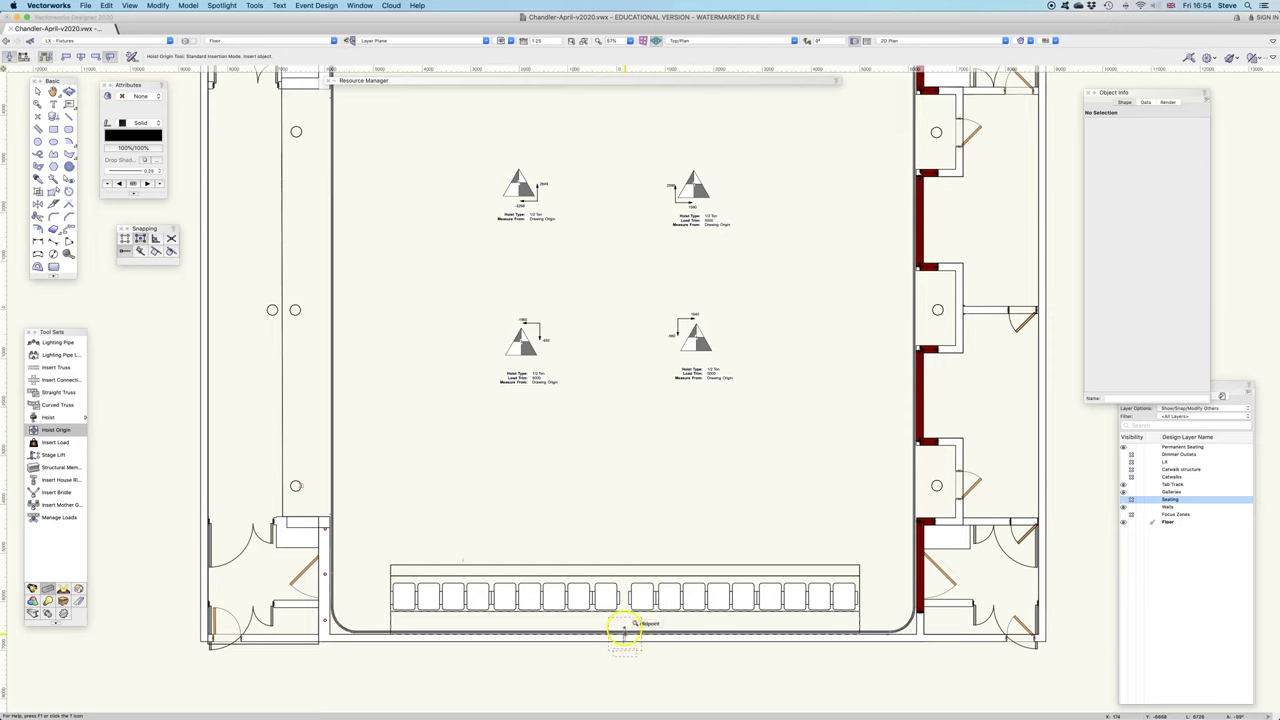
pyautogui.click(626, 486)
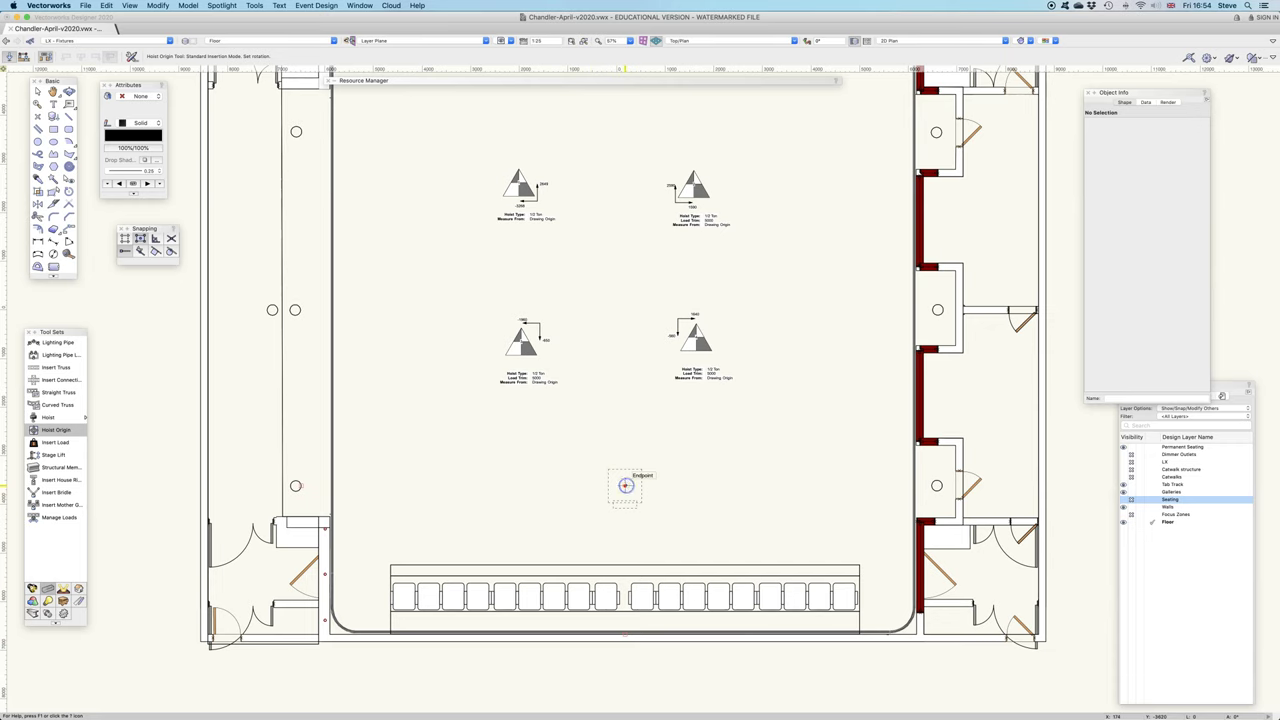
pyautogui.click(626, 486)
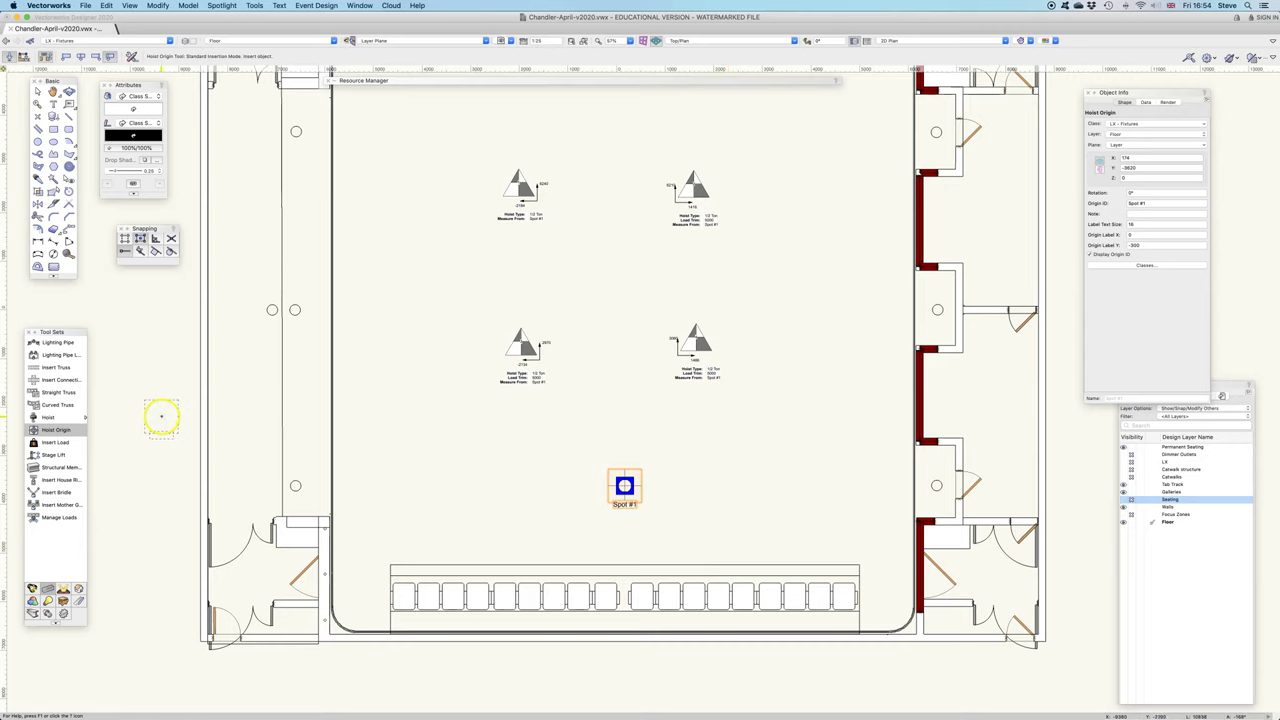
# Select the upper-left hoist and scroll Object Info to its Measure From field.
pyautogui.click(37, 91)
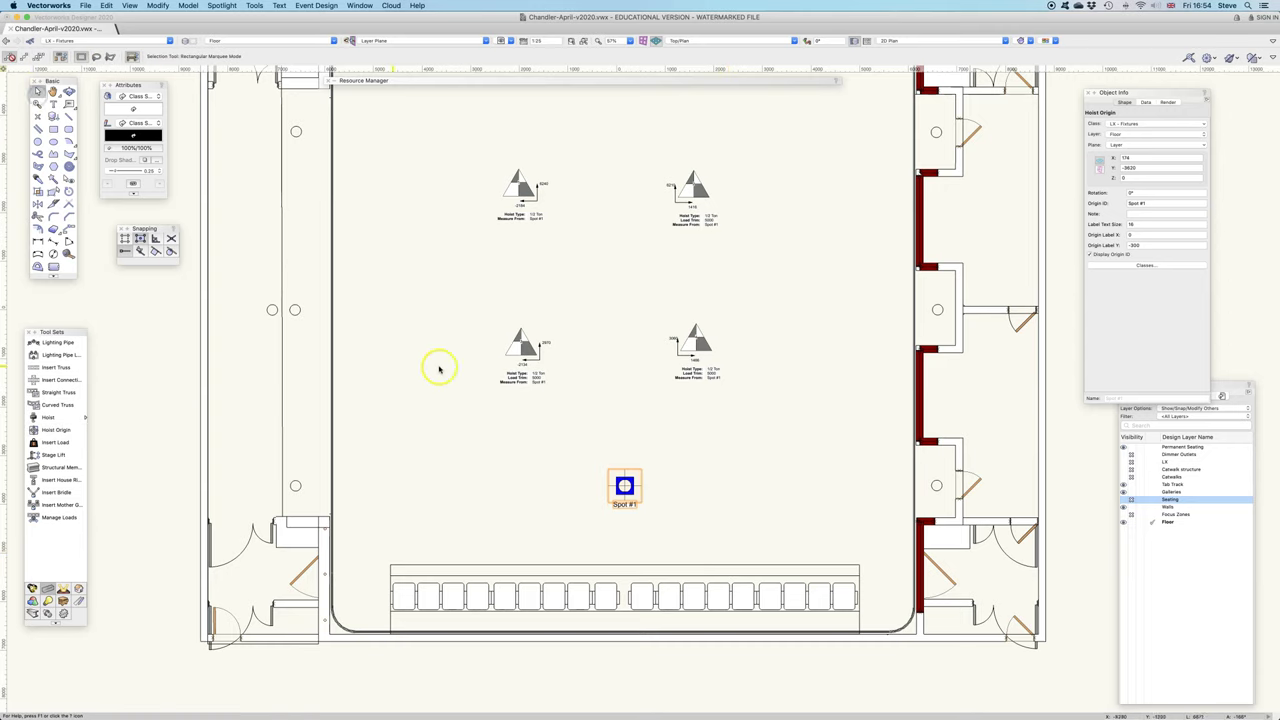
pyautogui.click(527, 220)
pyautogui.scroll(2, 527, 220)
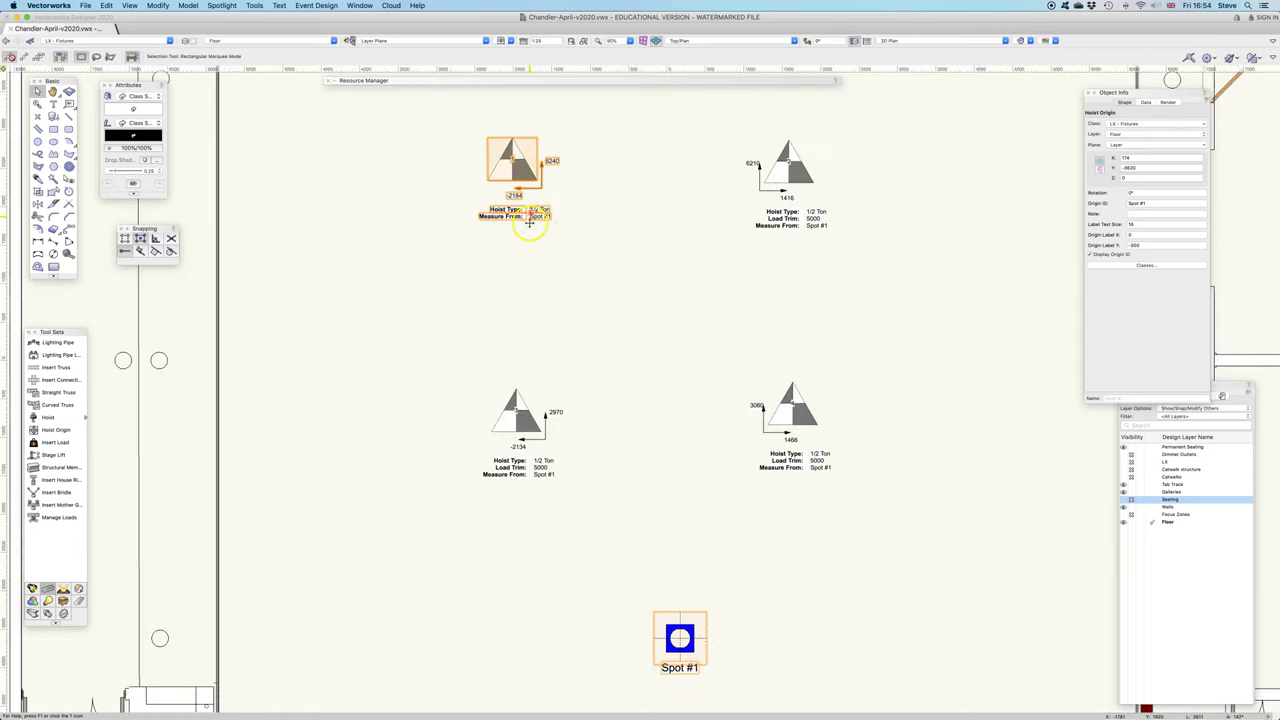
pyautogui.click(772, 226)
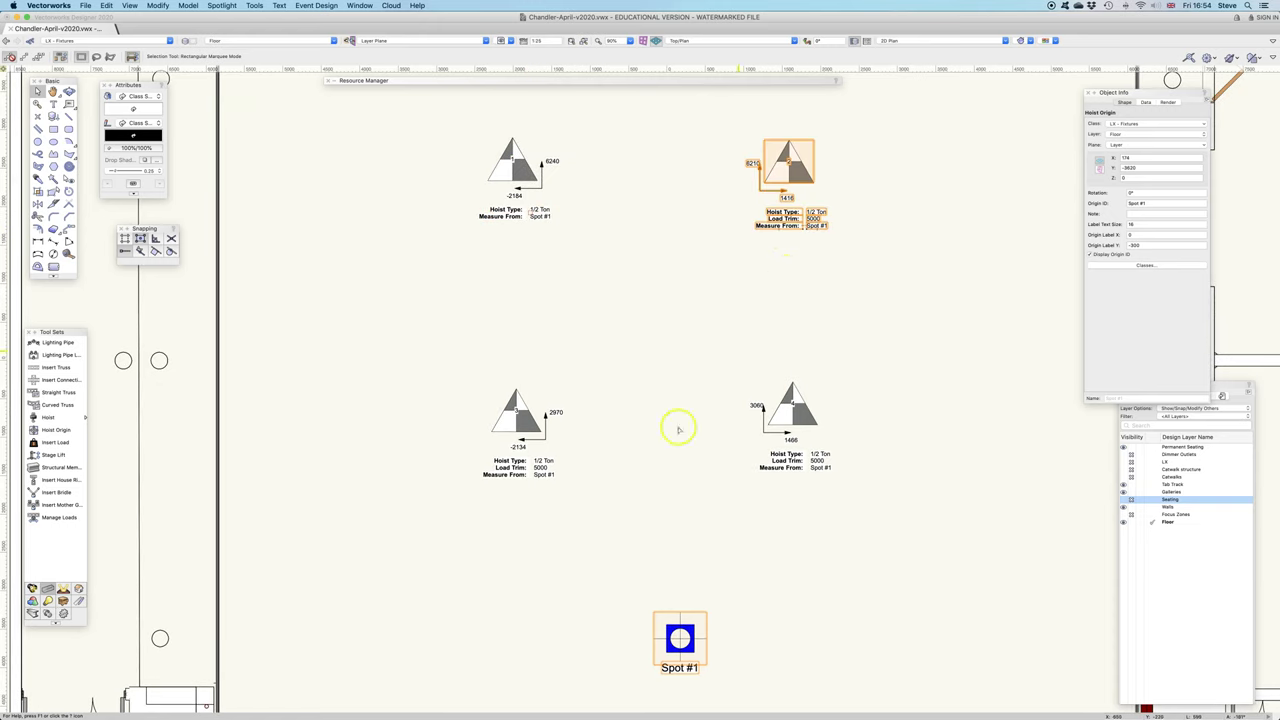
pyautogui.click(677, 428)
pyautogui.scroll(-2, 676, 572)
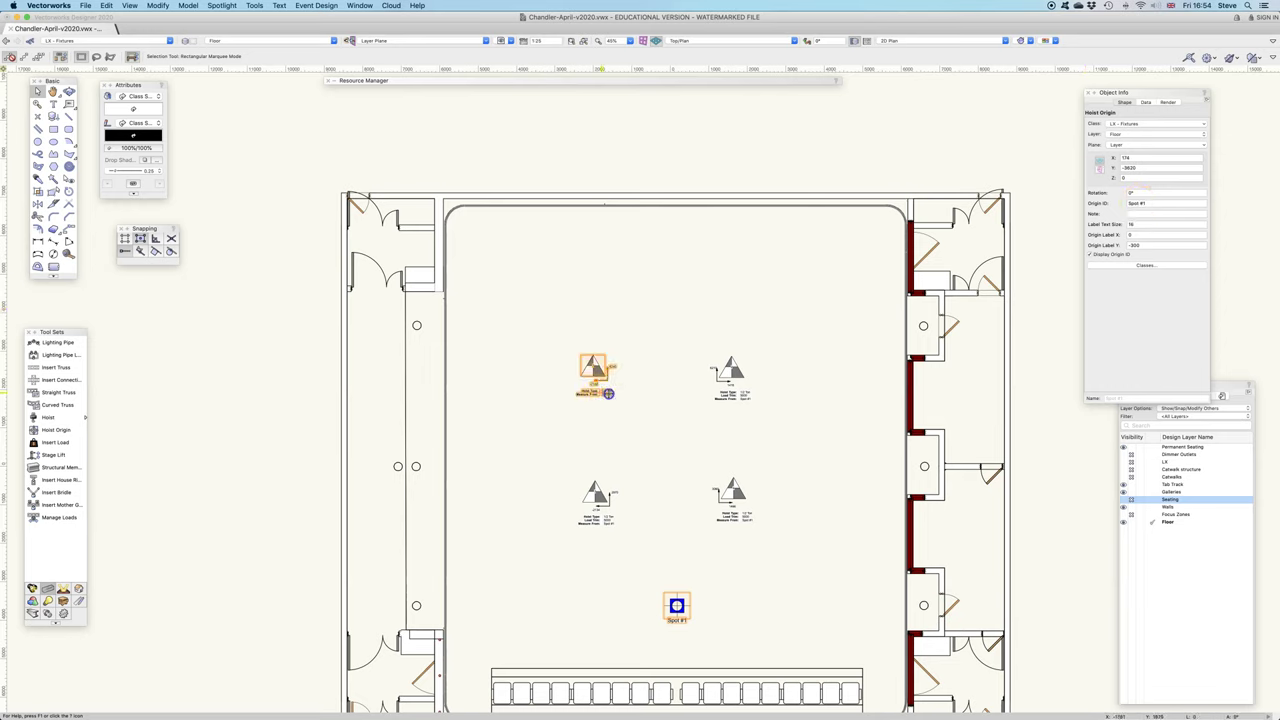
pyautogui.click(610, 390)
pyautogui.scroll(-8, 1100, 325)
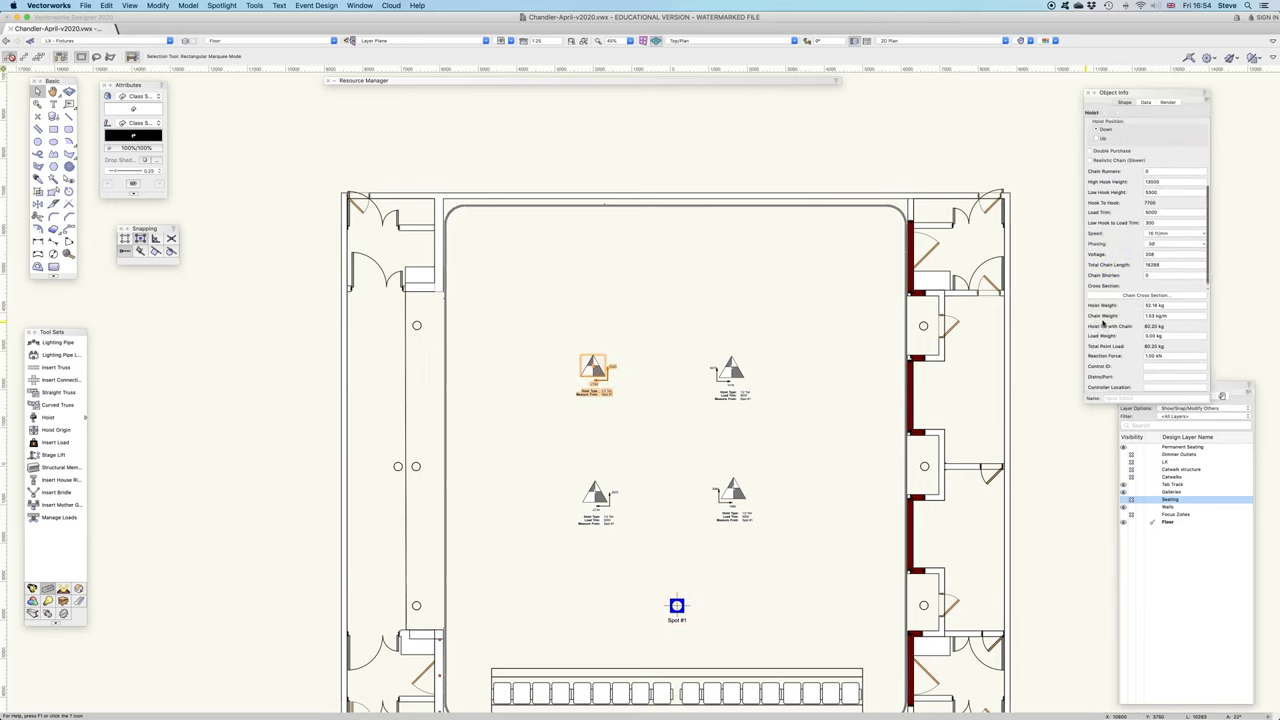
pyautogui.scroll(-8, 1103, 323)
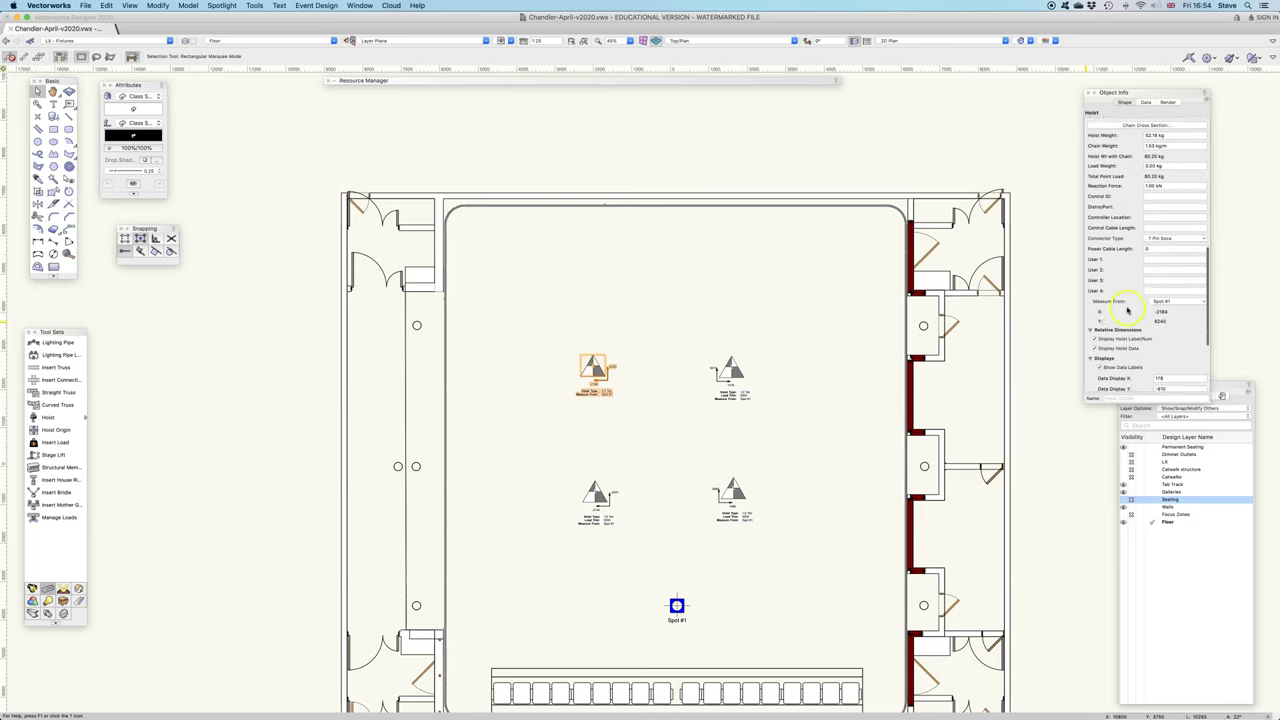
# Set Measure From to Spot #1 and centre the hoists to view their X/Y offsets.
pyautogui.click(1158, 302)
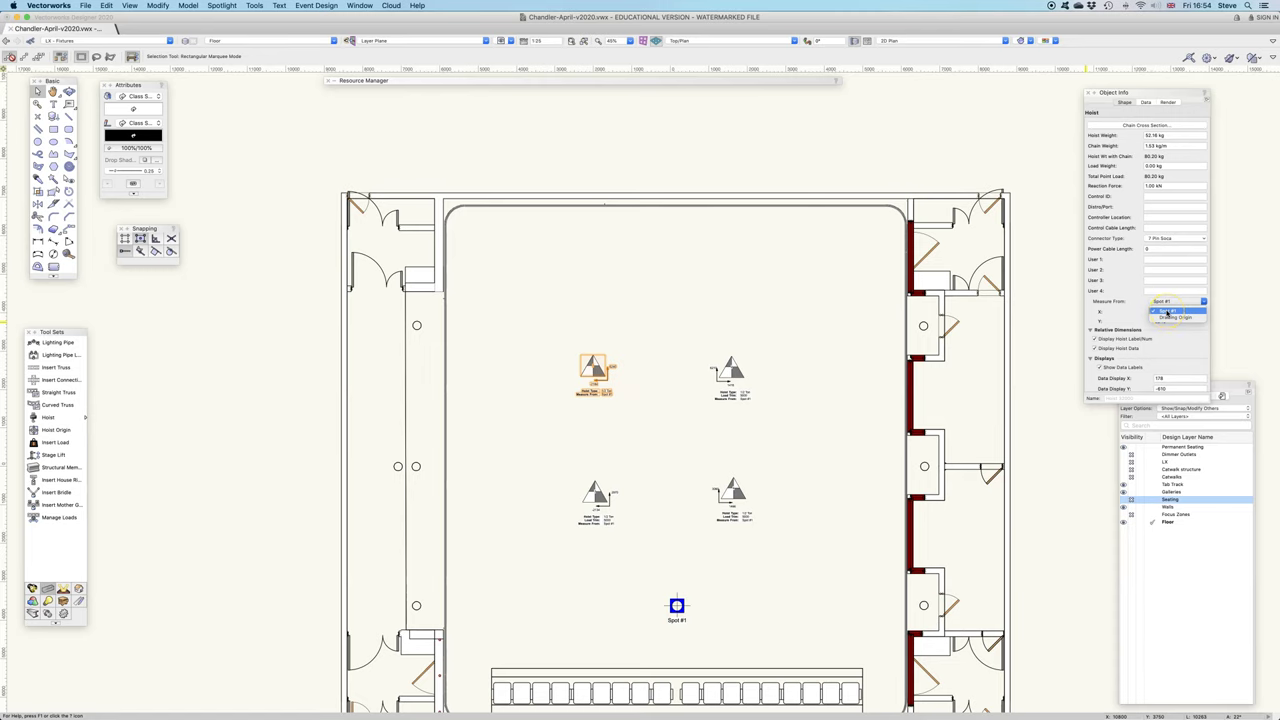
pyautogui.click(1168, 312)
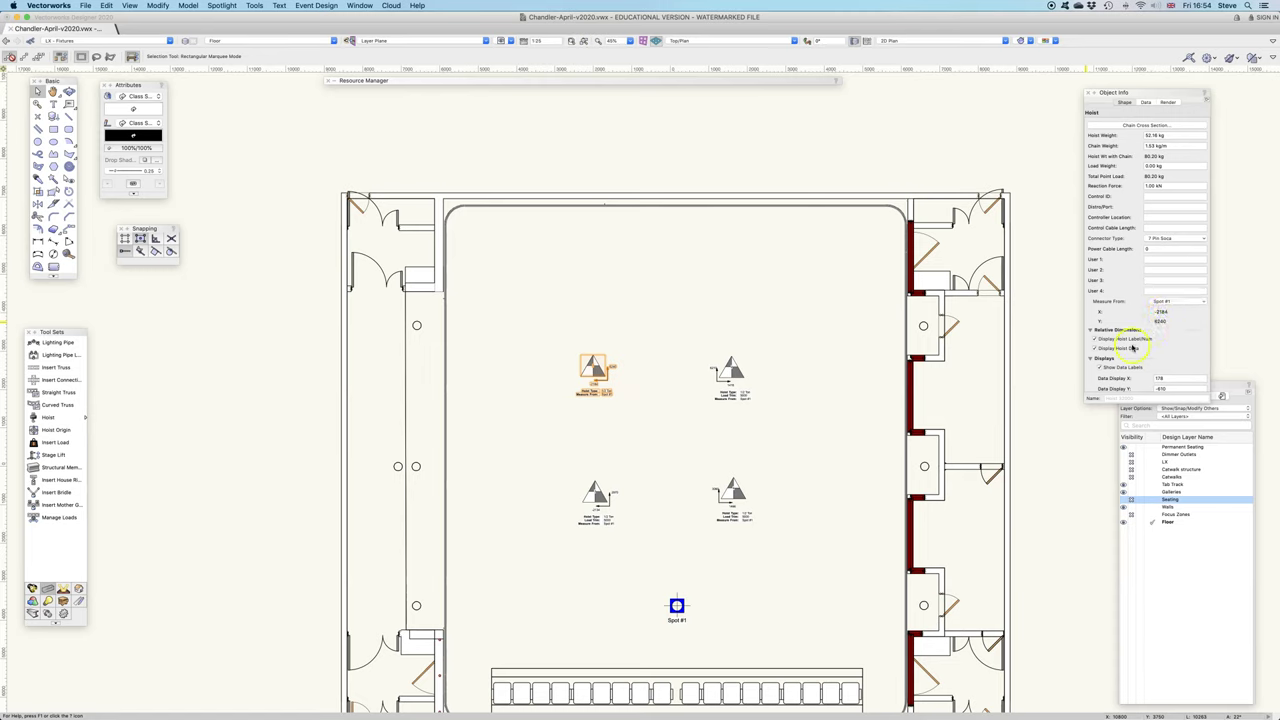
pyautogui.scroll(2, 651, 491)
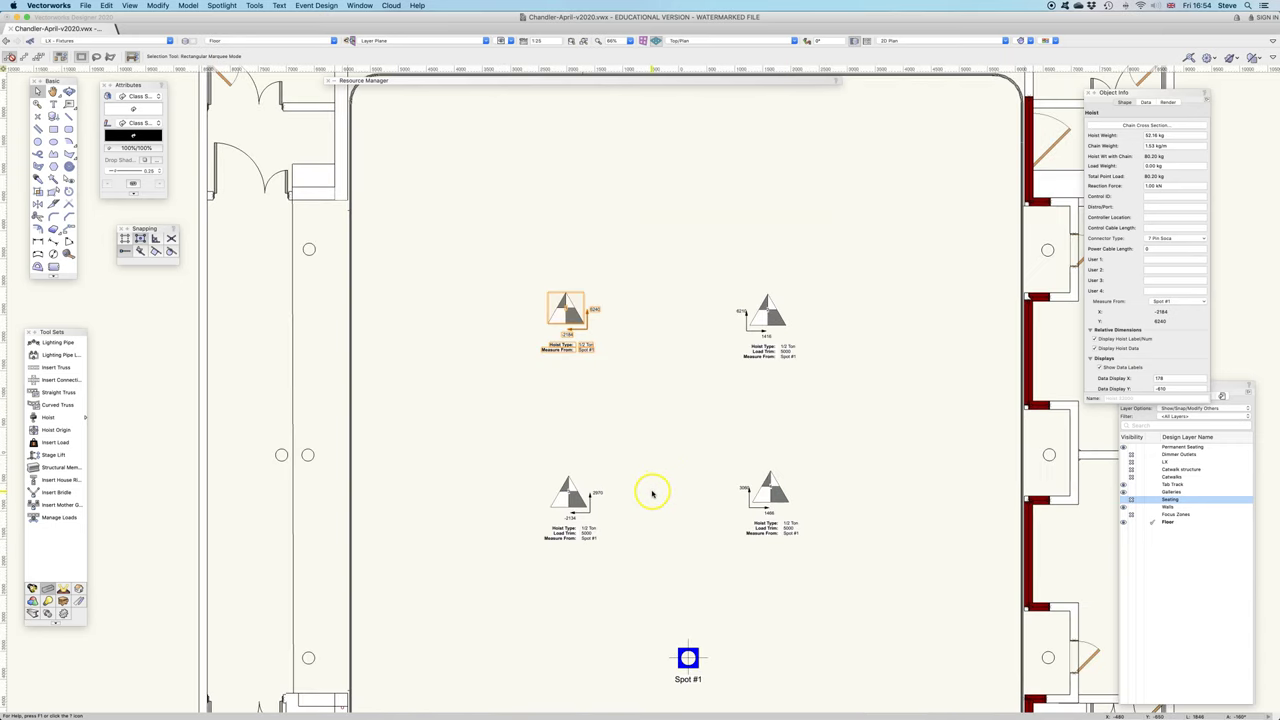
pyautogui.moveTo(641, 540); pyautogui.dragTo(614, 446, button='middle')
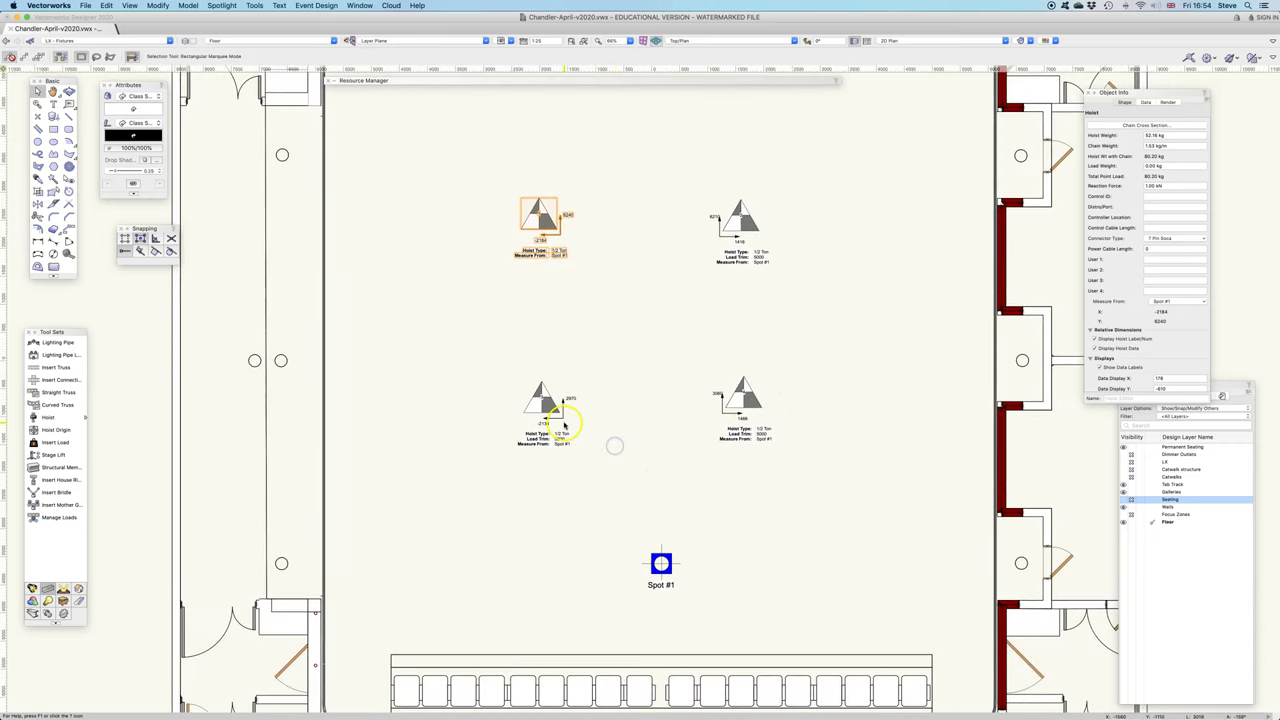
pyautogui.scroll(2, 571, 391)
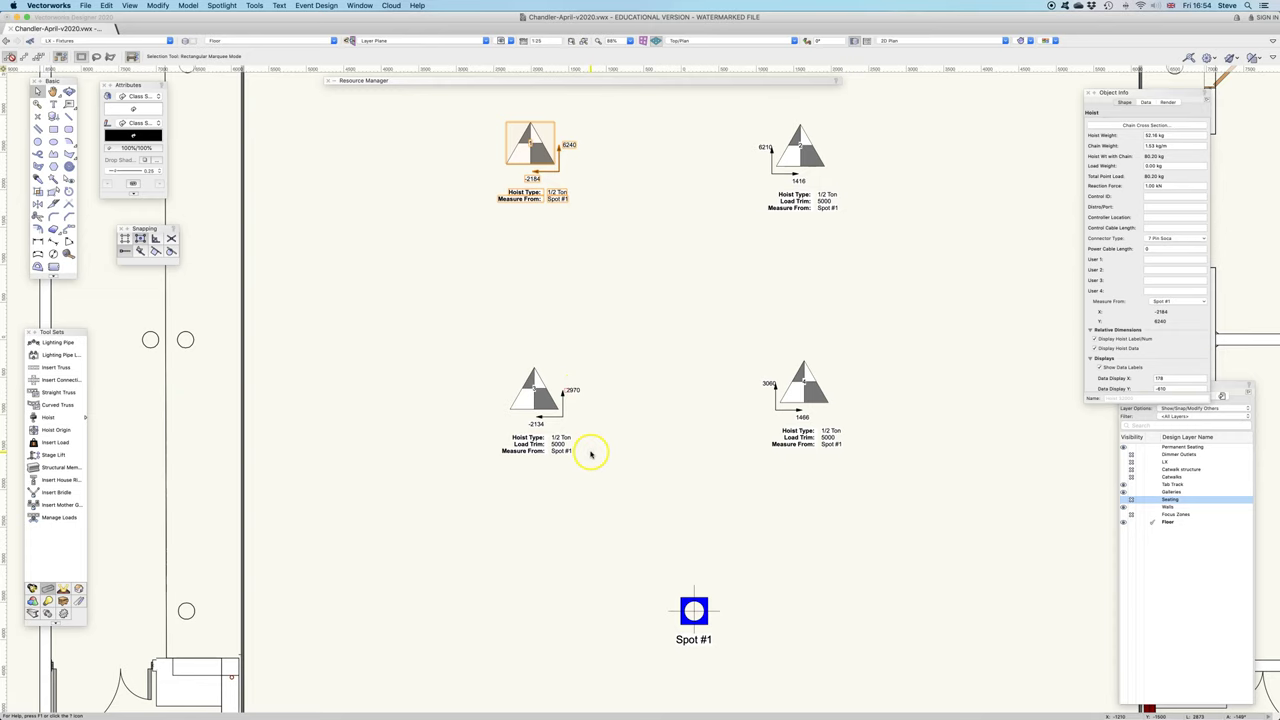
pyautogui.click(68, 254)
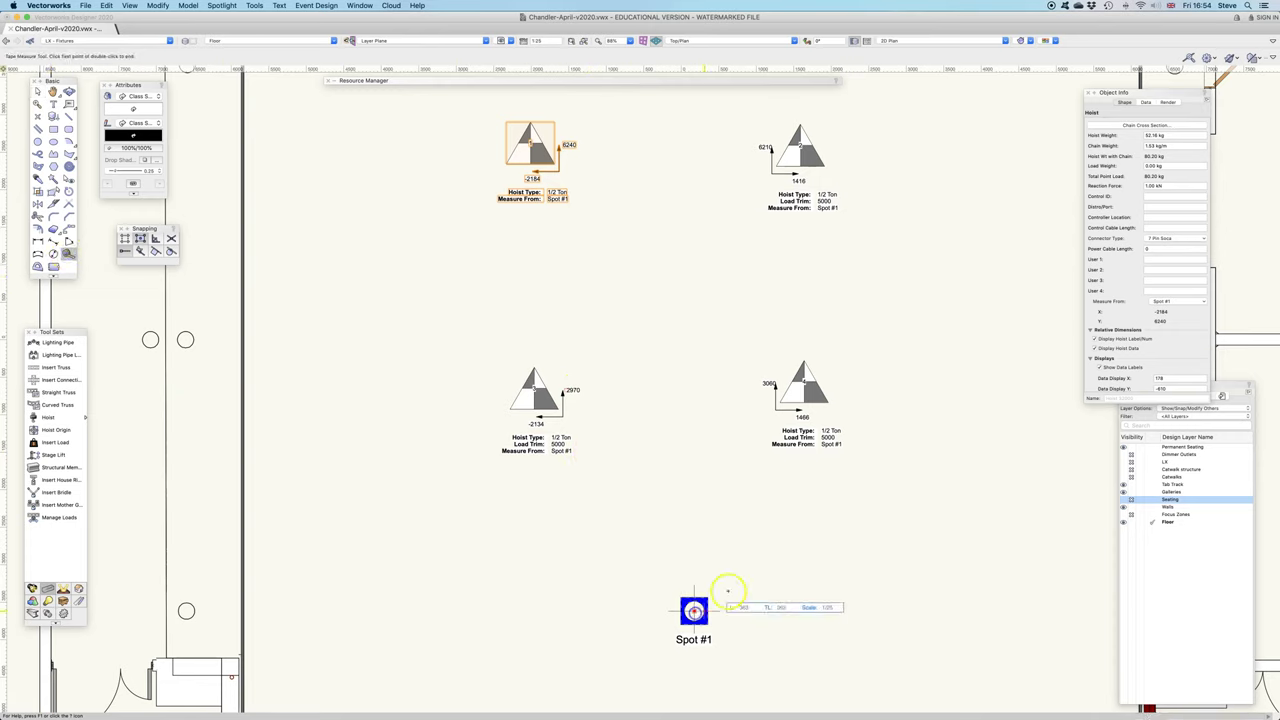
pyautogui.click(694, 610)
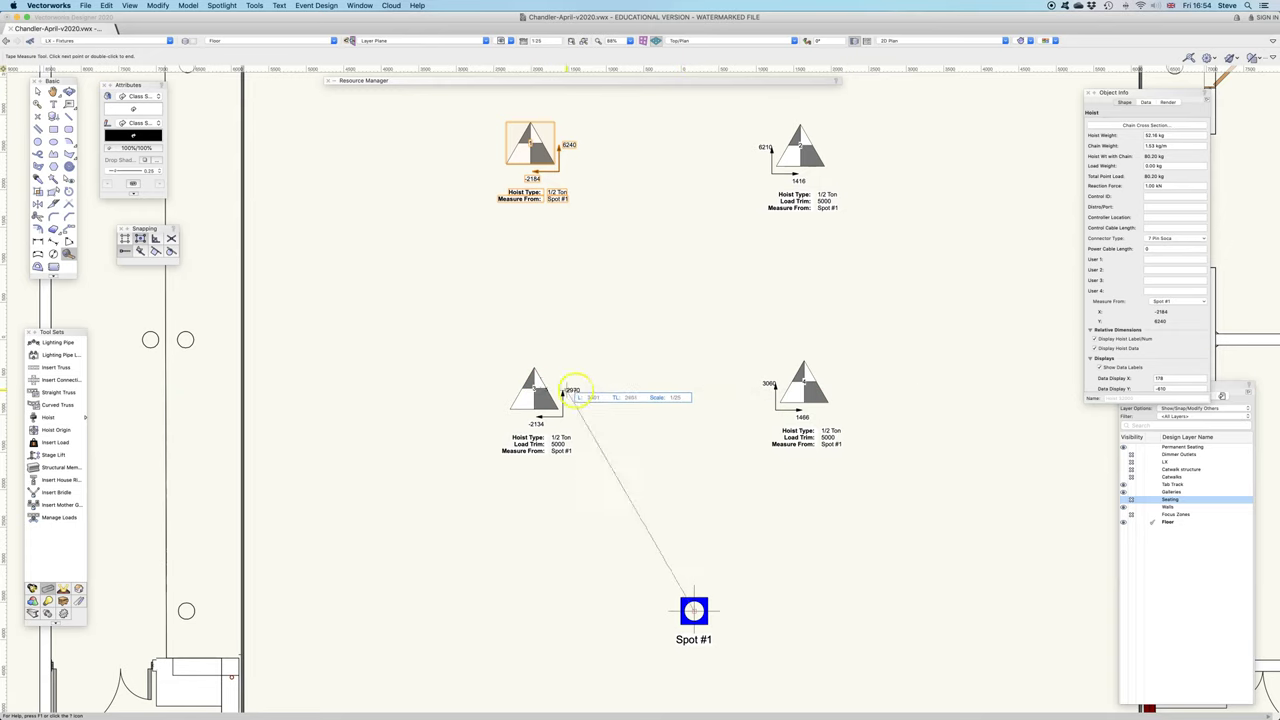
pyautogui.press('Escape')
pyautogui.click(693, 610)
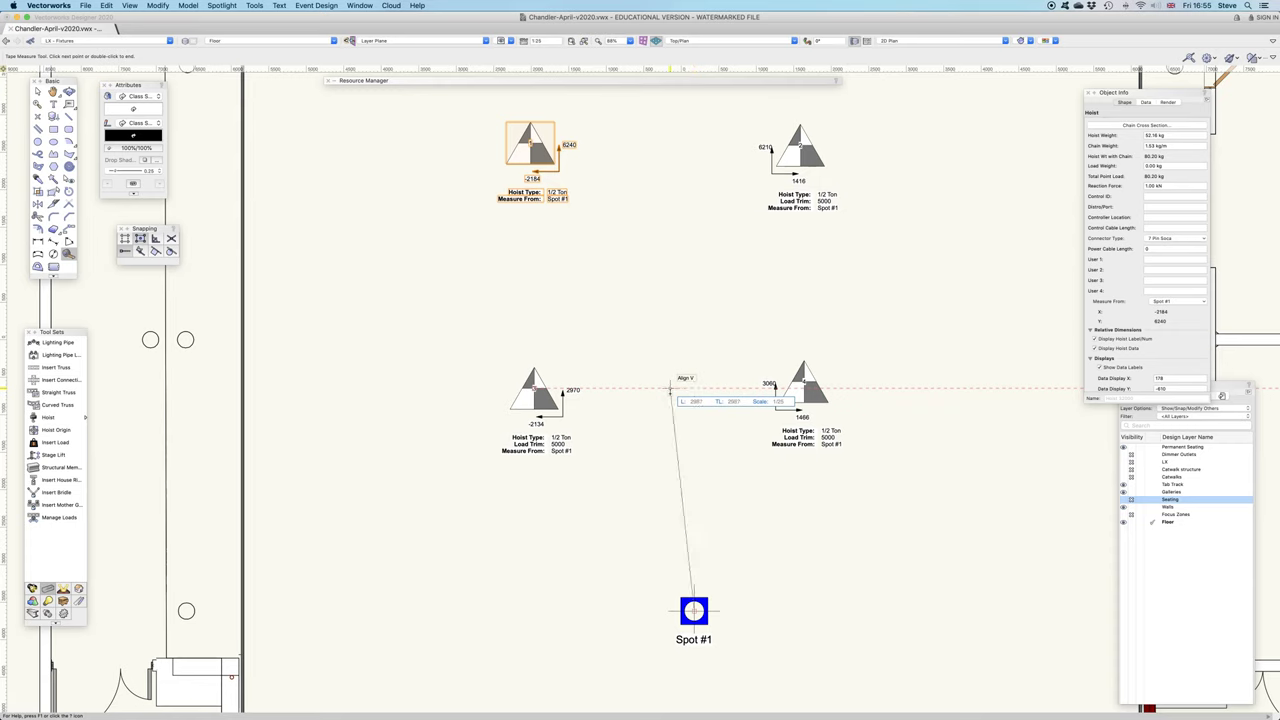
pyautogui.doubleClick(693, 388)
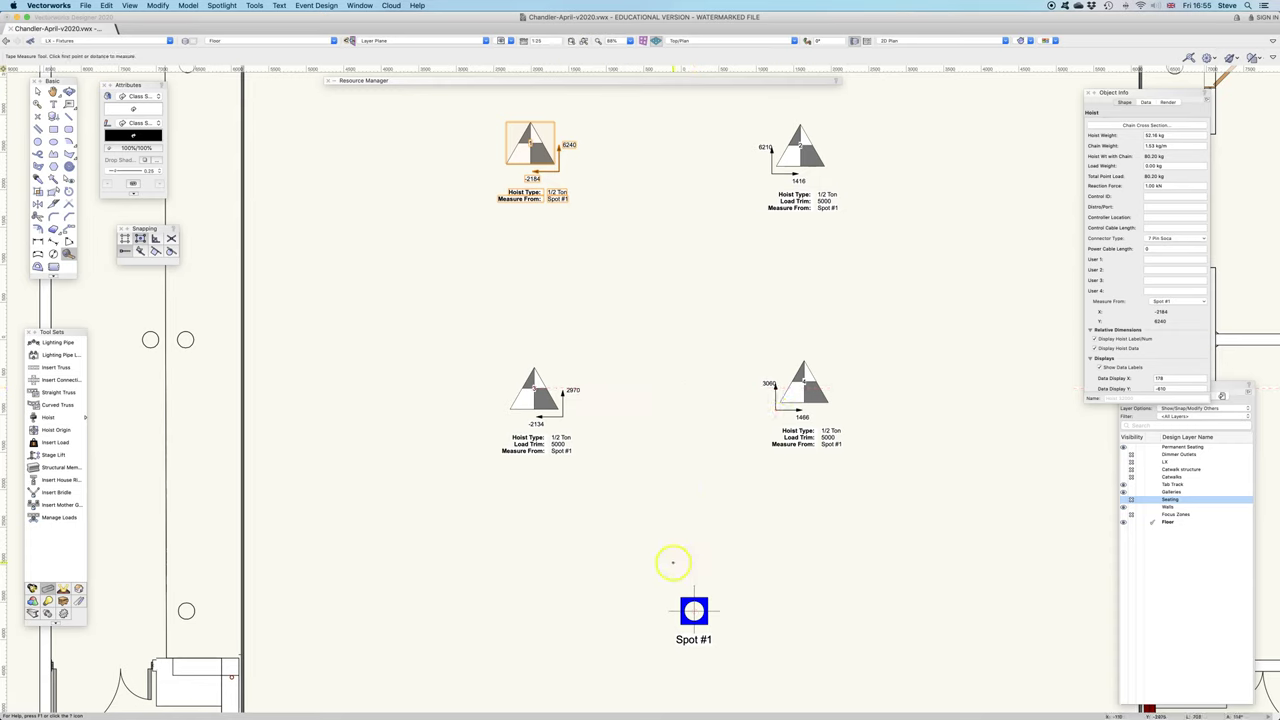
pyautogui.scroll(-2, 639, 545)
pyautogui.scroll(-1, 639, 545)
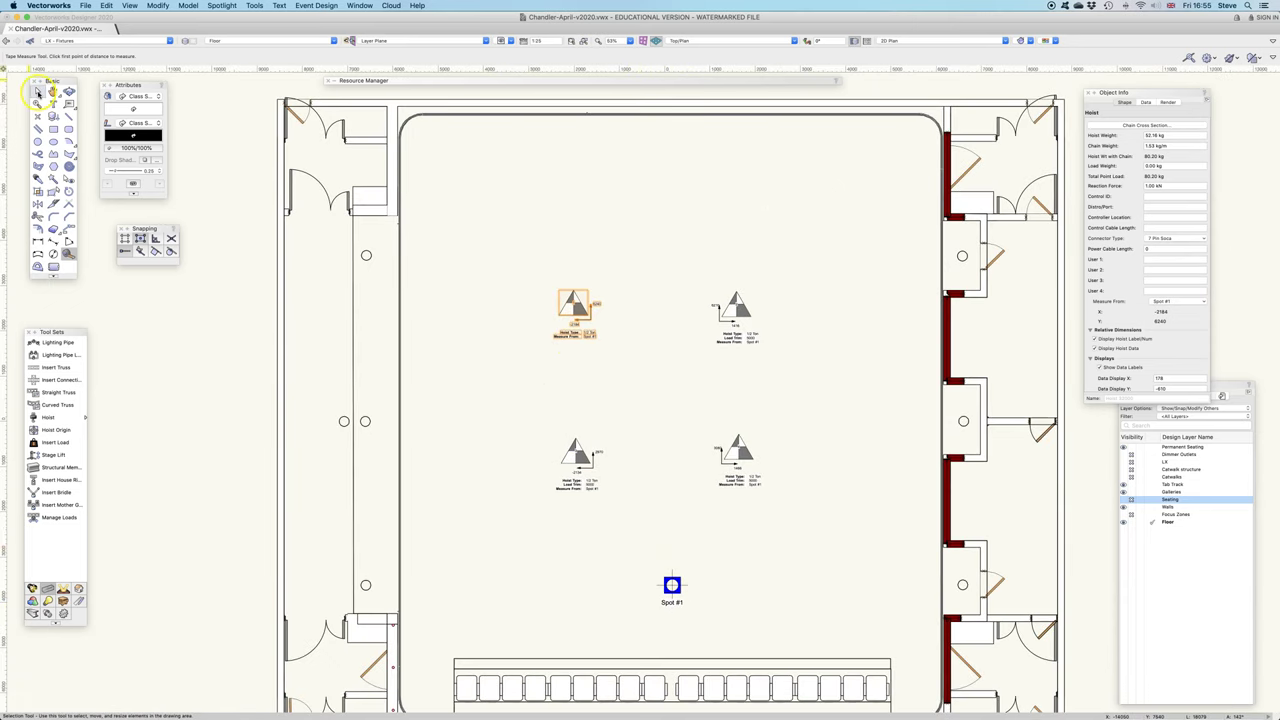
# Select the top-left hoist and show its Object Info top: number 1, 1/2 Ton type.
pyautogui.click(38, 91)
pyautogui.click(573, 305)
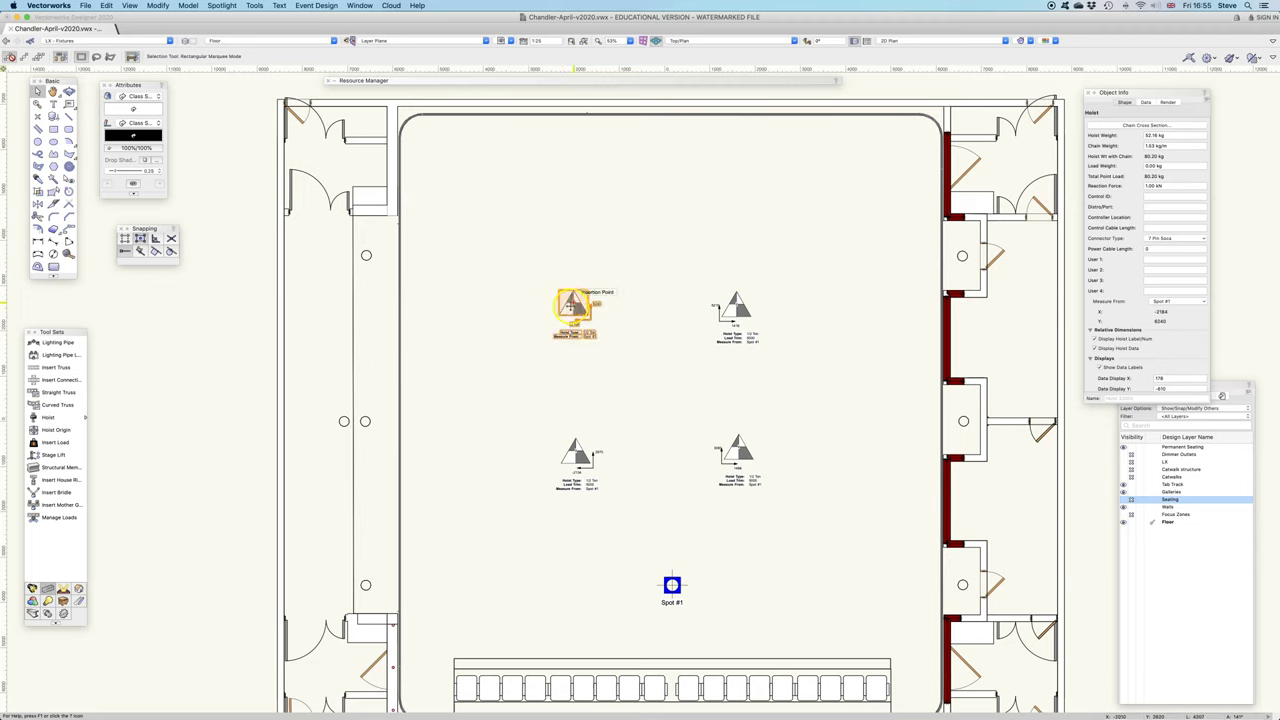
pyautogui.scroll(3, 1143, 243)
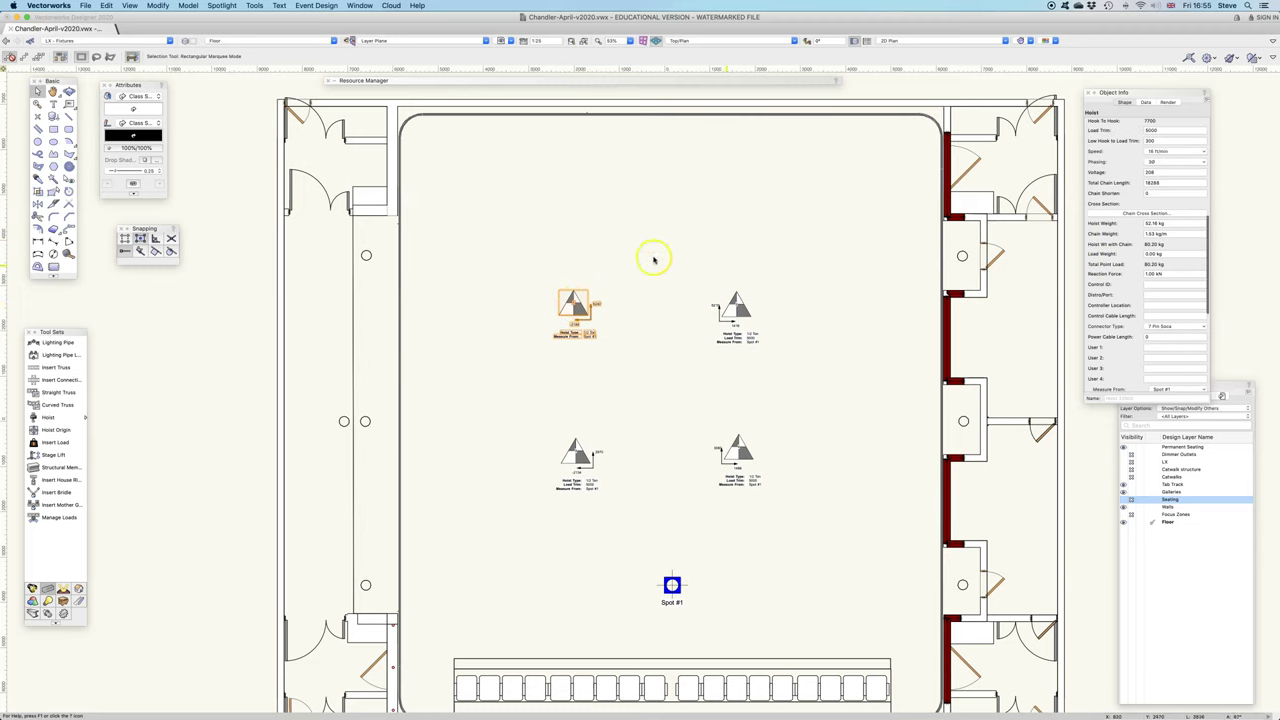
pyautogui.click(573, 302)
pyautogui.scroll(1, 573, 302)
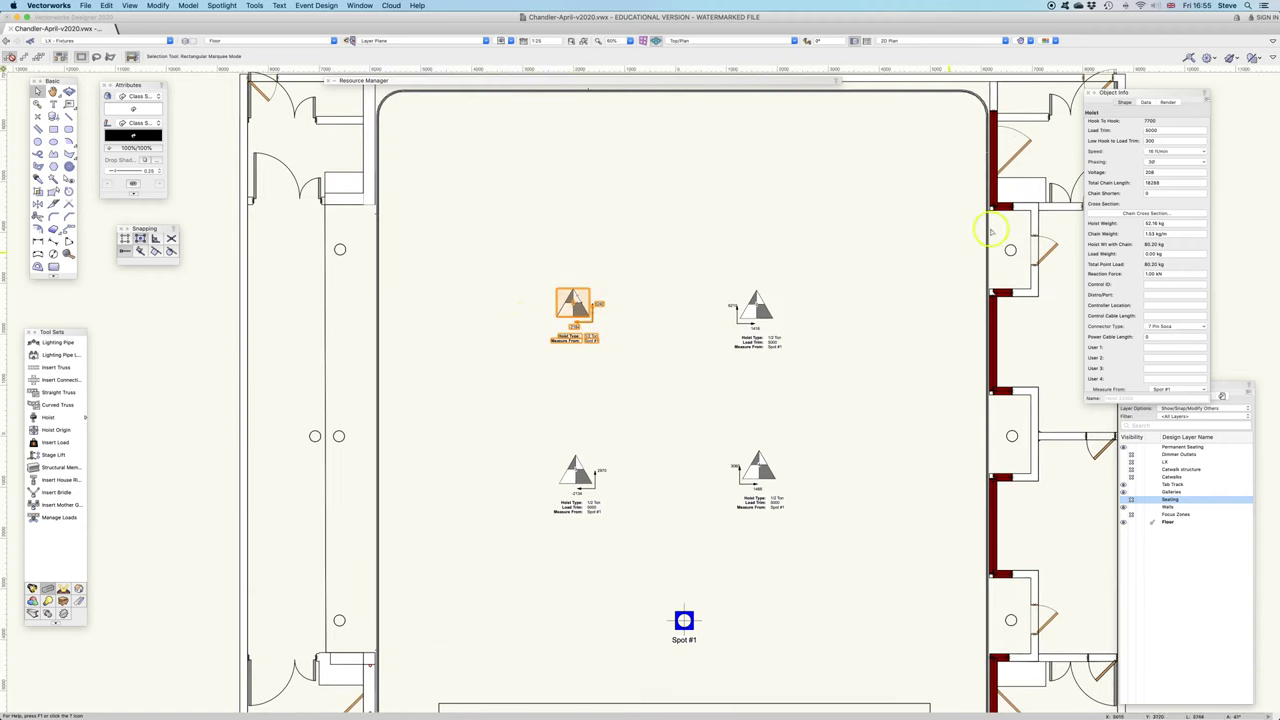
pyautogui.scroll(3, 1135, 195)
pyautogui.scroll(5, 1105, 257)
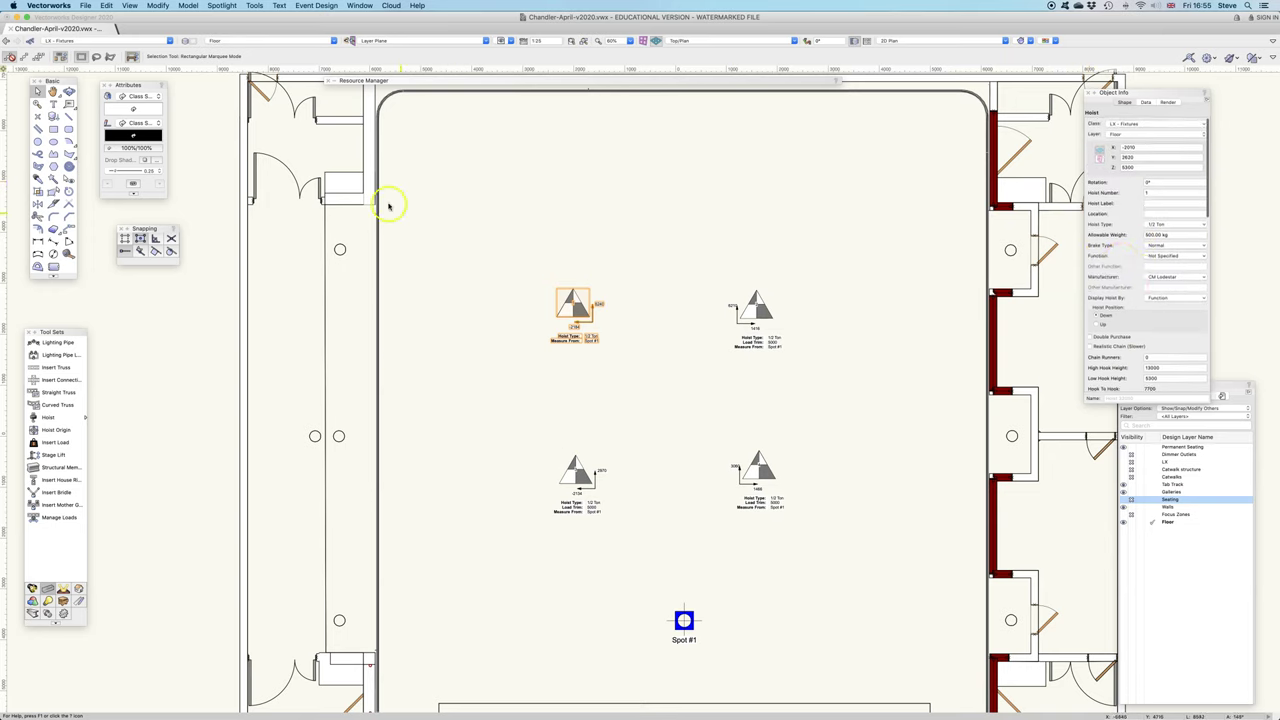
# Expand the Resource Manager to the file's Hoist Symbols and bring up actions for Hoist 1/2 Ton Down.
pyautogui.doubleClick(387, 81)
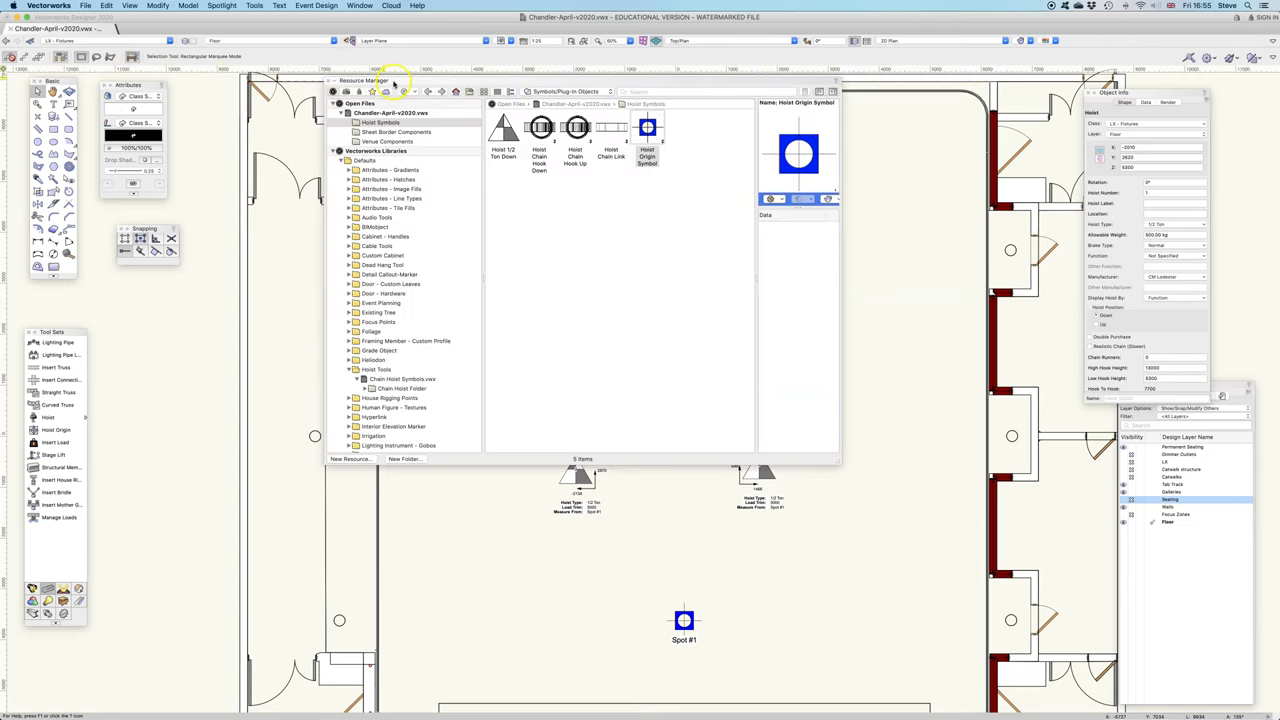
pyautogui.click(380, 121)
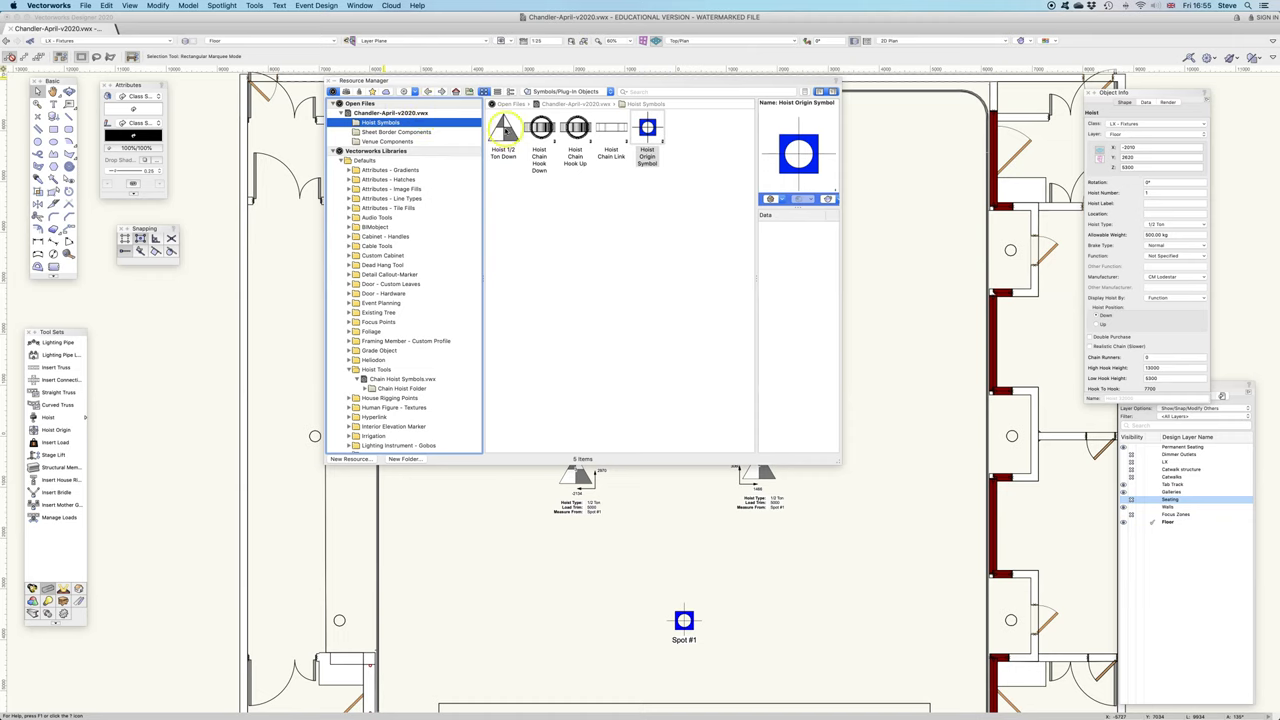
pyautogui.click(503, 130)
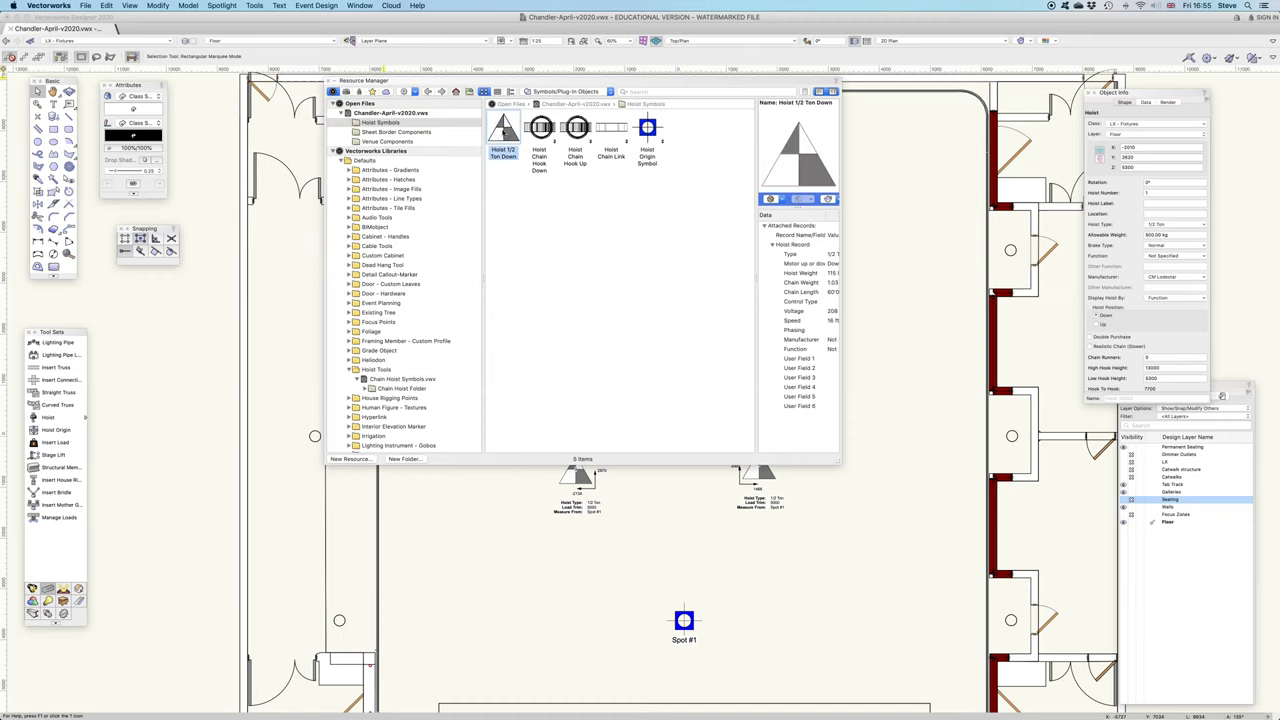
pyautogui.rightClick(503, 130)
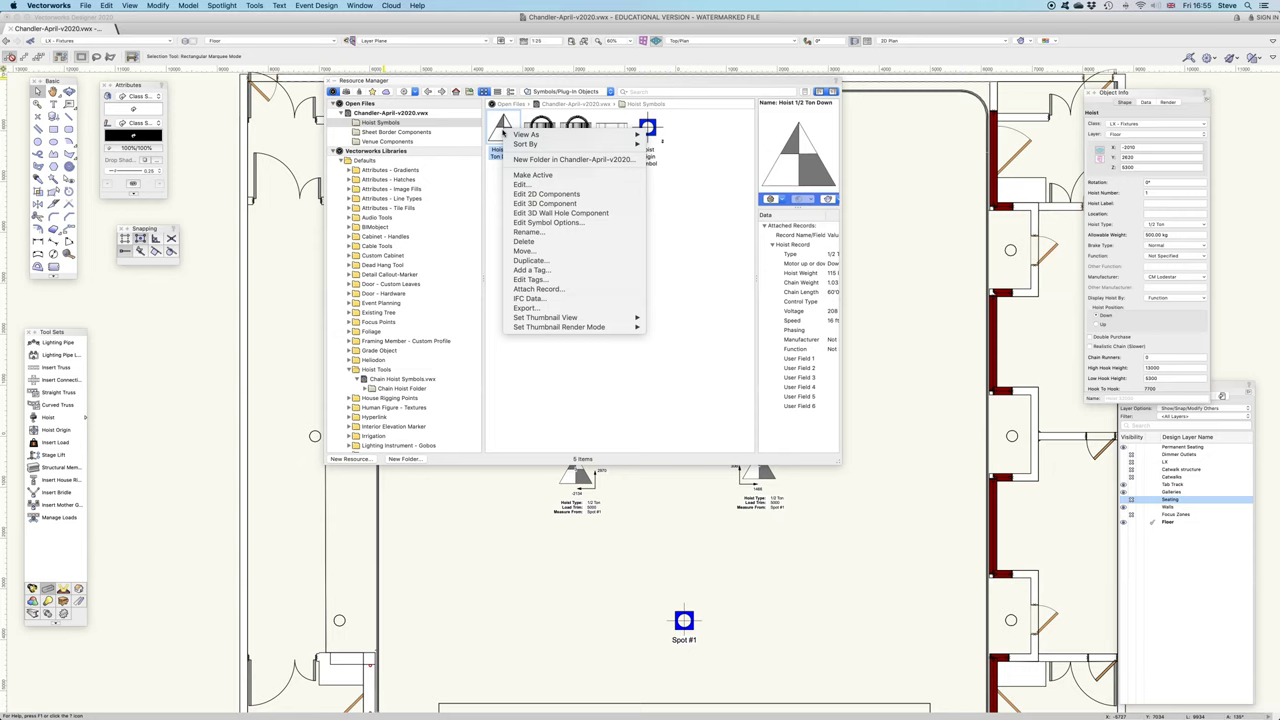
# Duplicate the Hoist 1/2 Ton Down symbol and name the copy Liftket.
pyautogui.moveTo(507, 139)
pyautogui.click(561, 243)
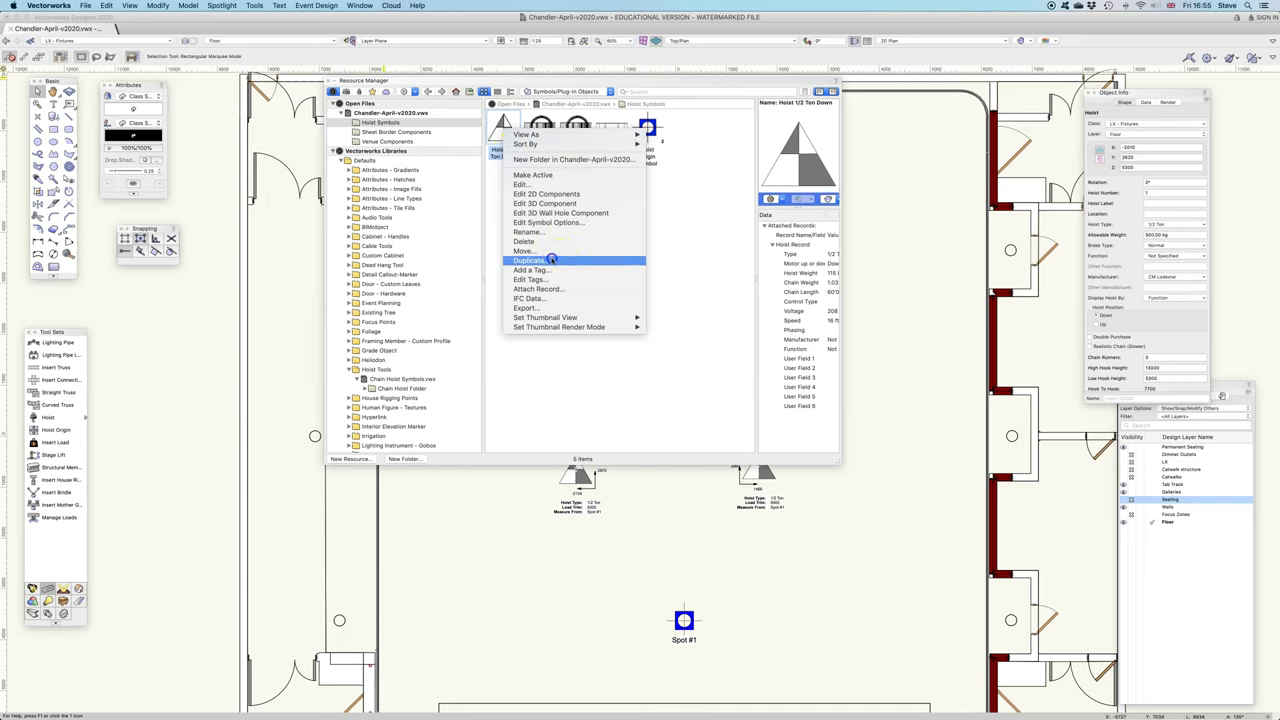
pyautogui.click(551, 260)
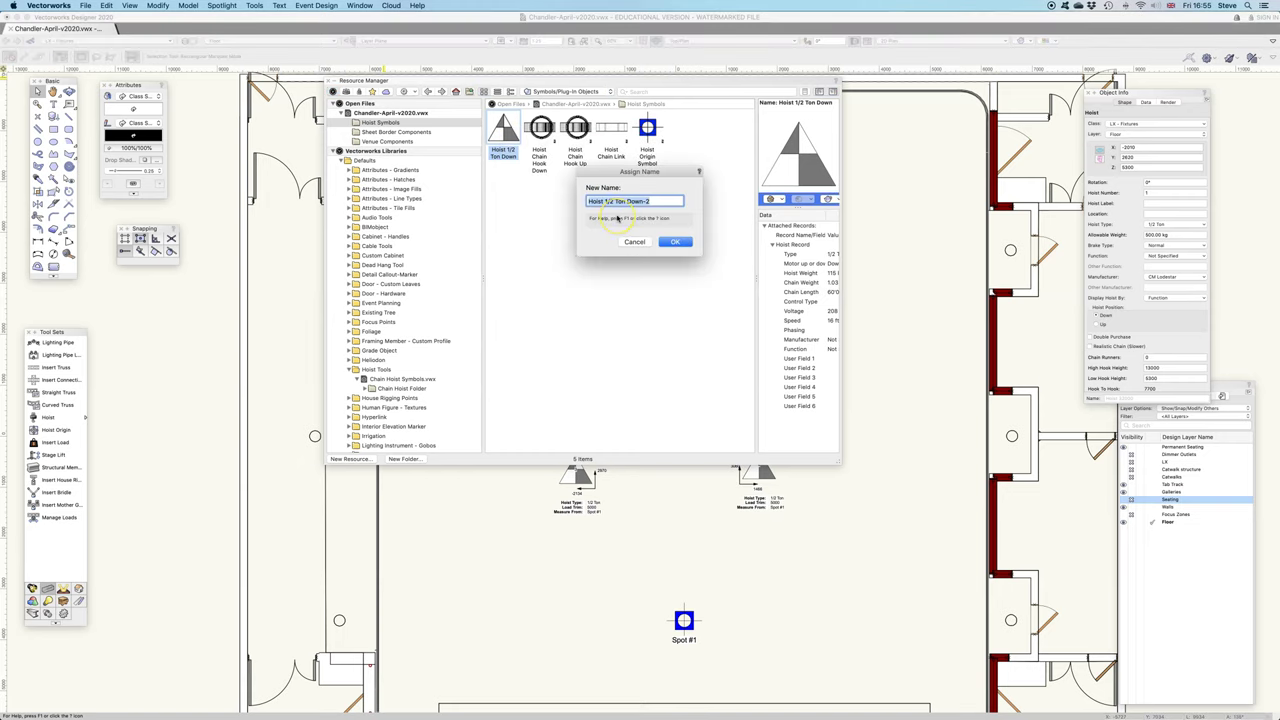
pyautogui.write('Liftket')
pyautogui.click(676, 242)
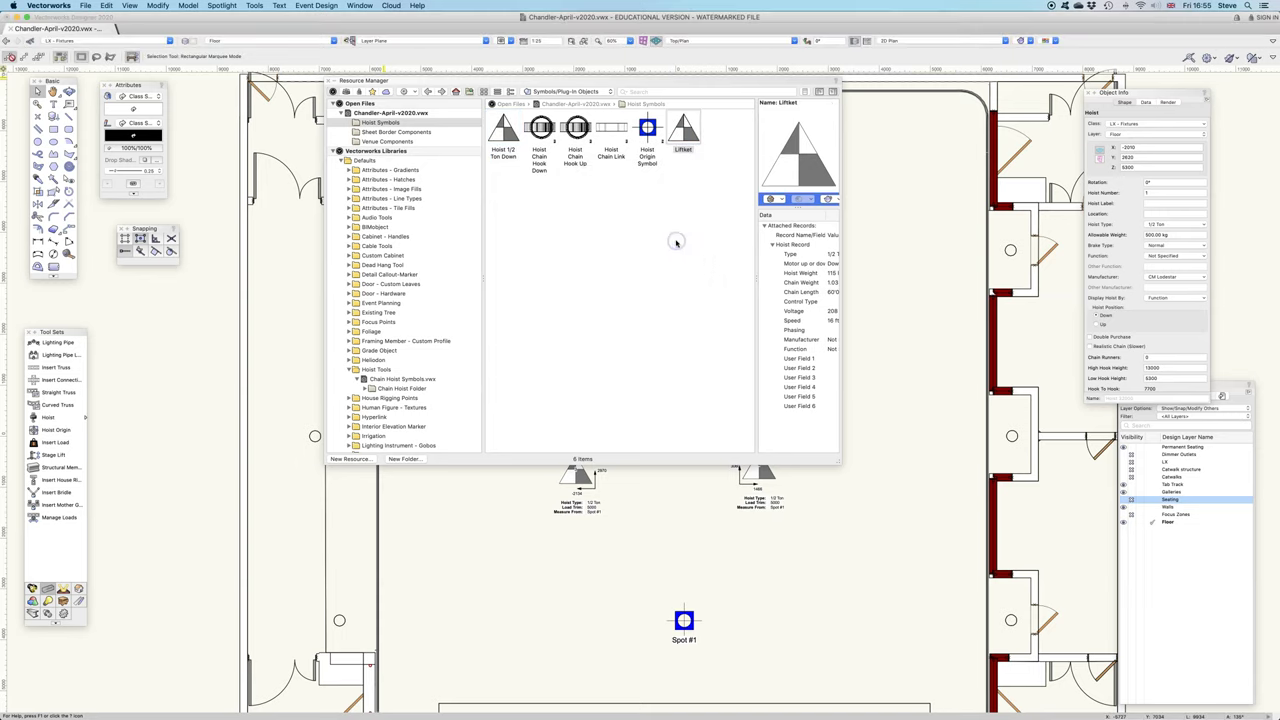
# Edit Liftket's 2D components and select the triangle's lower-left section.
pyautogui.rightClick(683, 128)
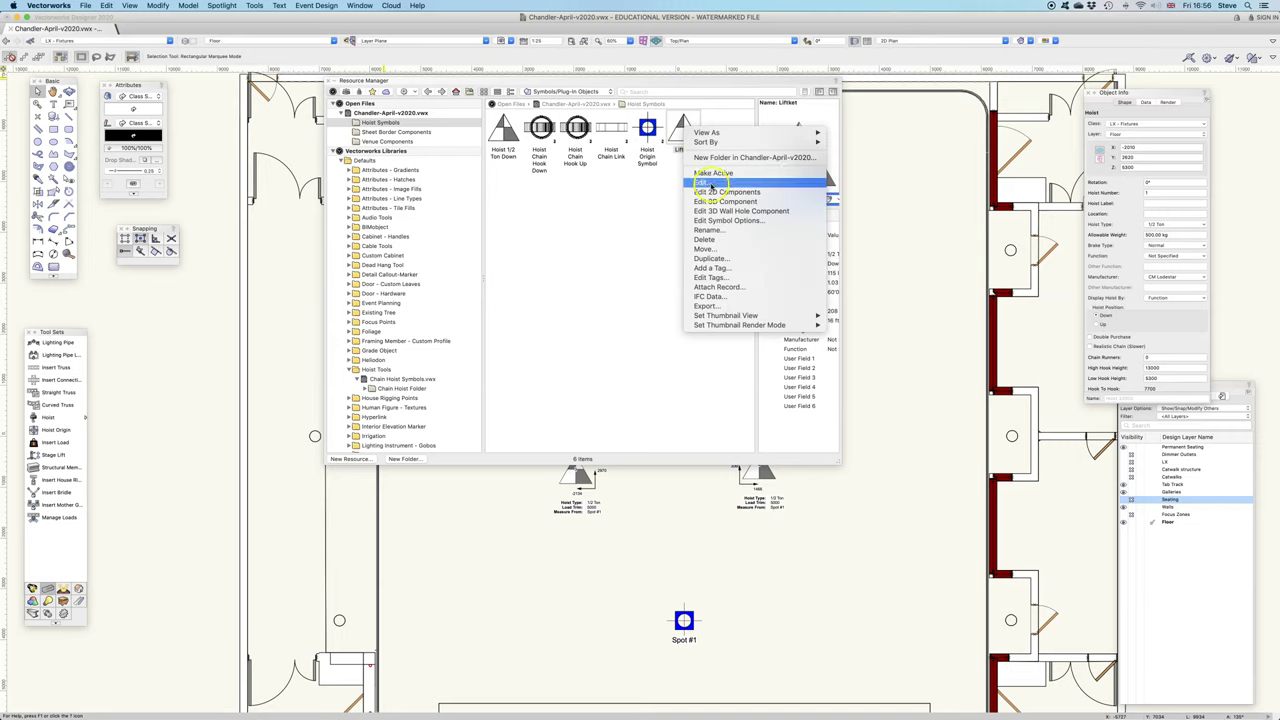
pyautogui.click(711, 191)
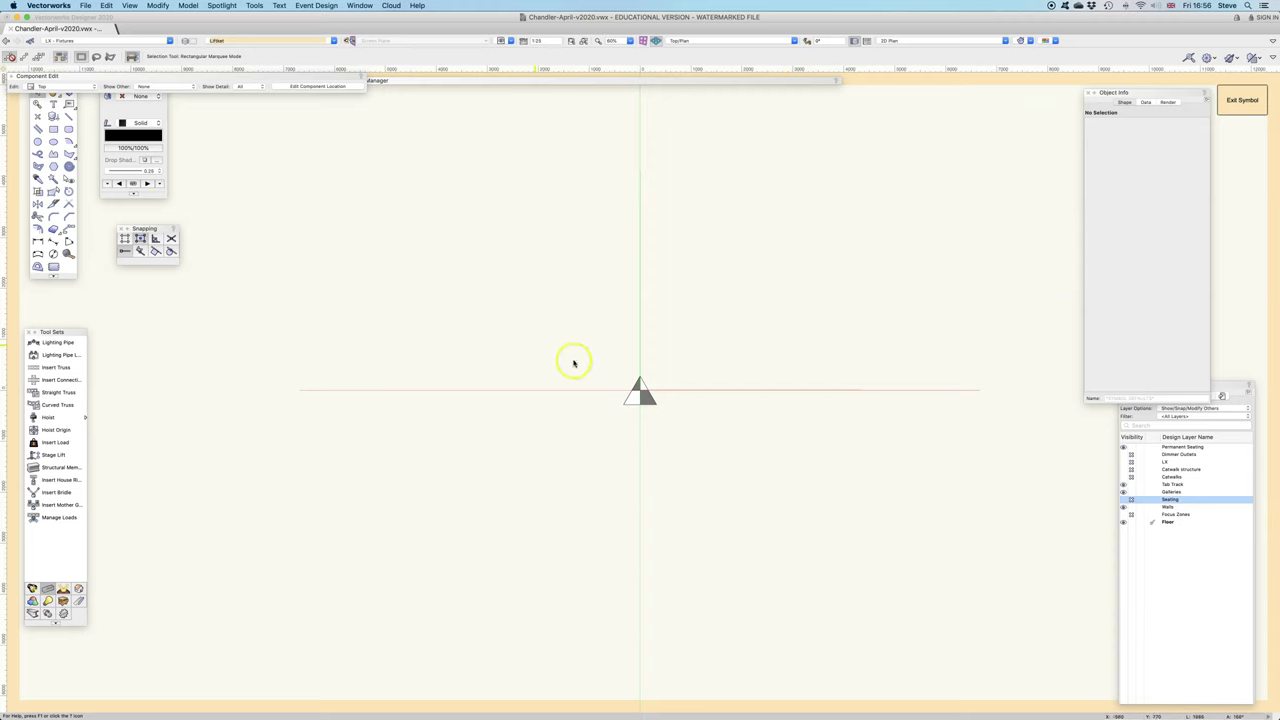
pyautogui.scroll(3, 633, 398)
pyautogui.click(638, 392)
pyautogui.click(55, 106)
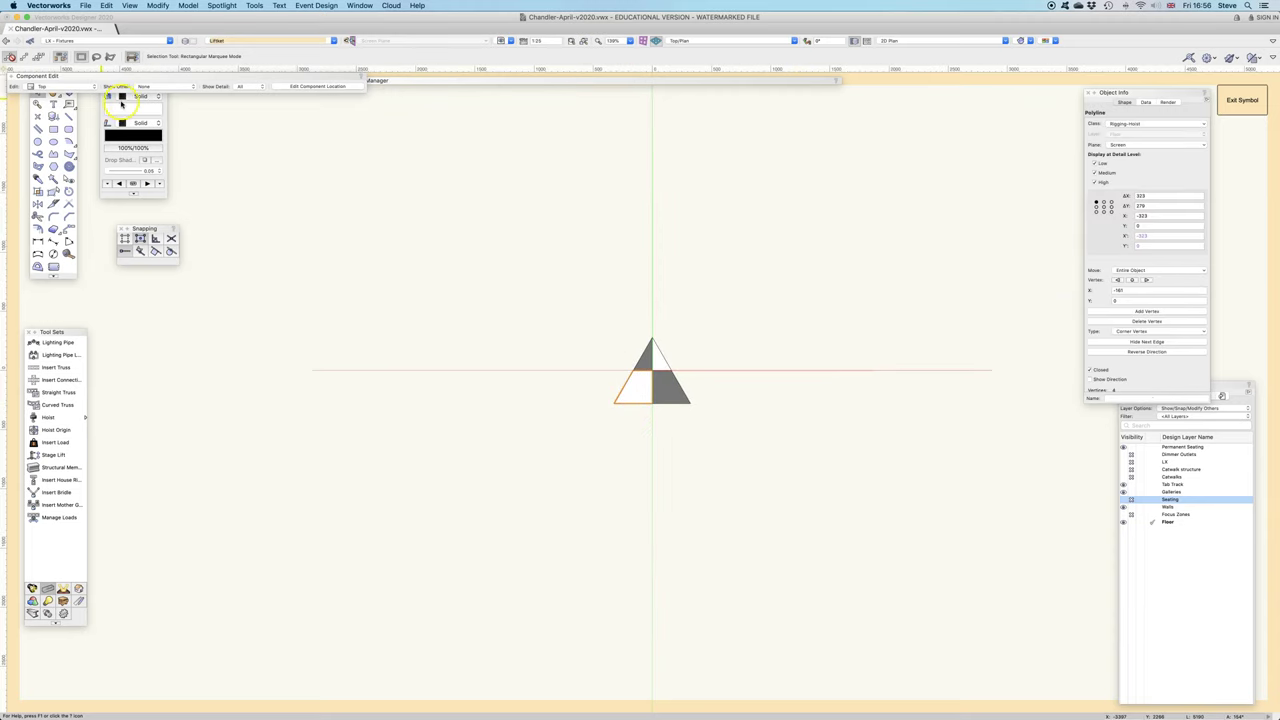
# Fill the selected section and a second triangle section red from the Attributes palette.
pyautogui.click(130, 109)
pyautogui.click(126, 113)
pyautogui.click(126, 113)
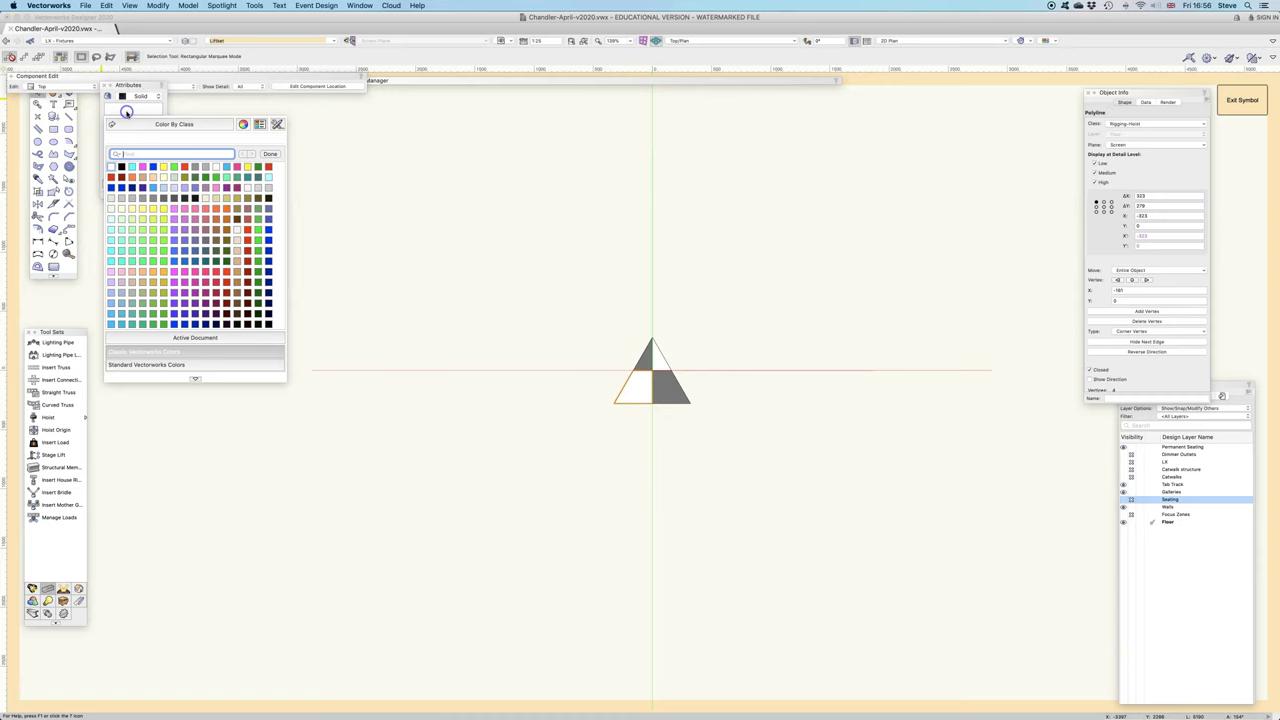
pyautogui.click(269, 167)
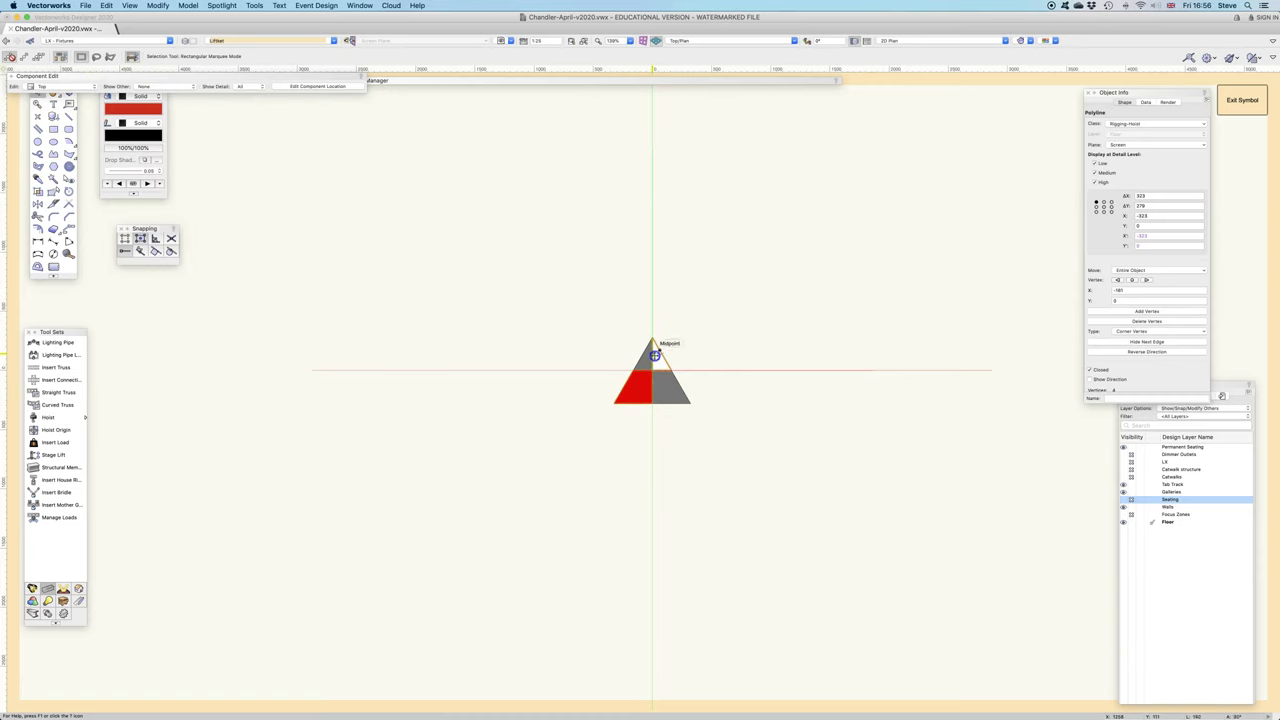
pyautogui.click(665, 365)
pyautogui.click(127, 112)
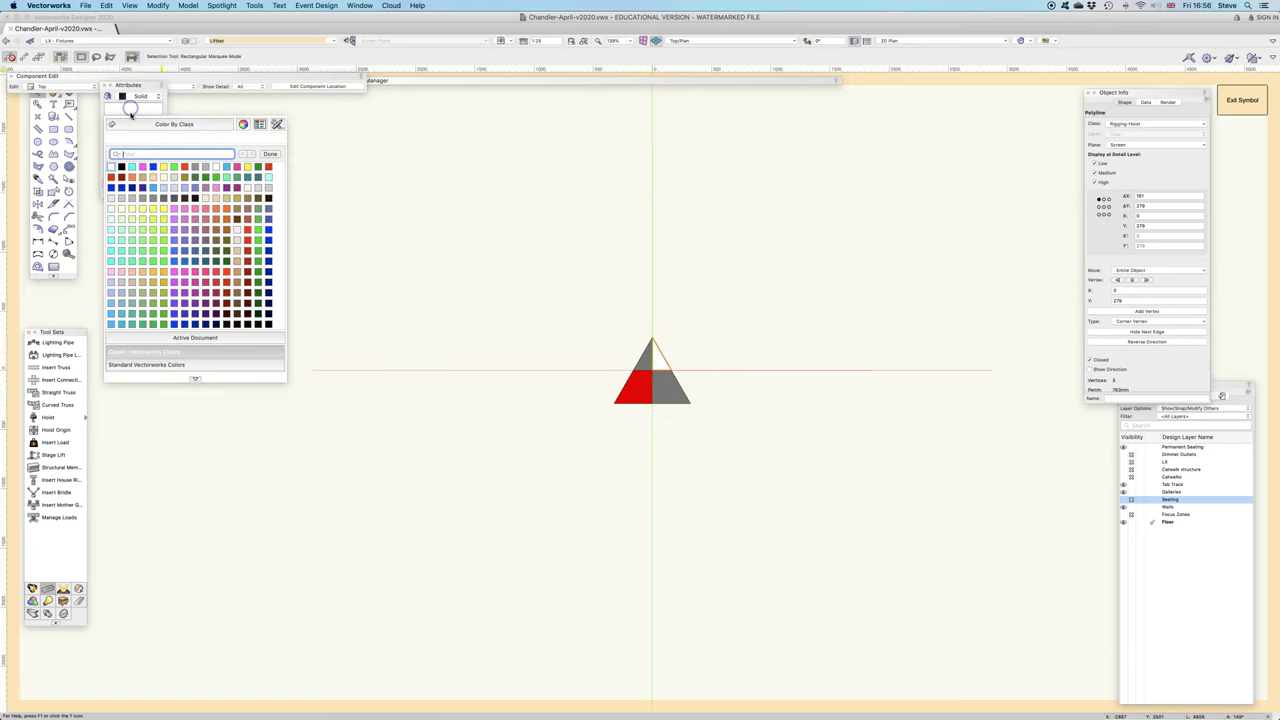
pyautogui.click(269, 166)
# Exit symbol editing back to the plan and select only the upper-right hoist.
pyautogui.click(1246, 103)
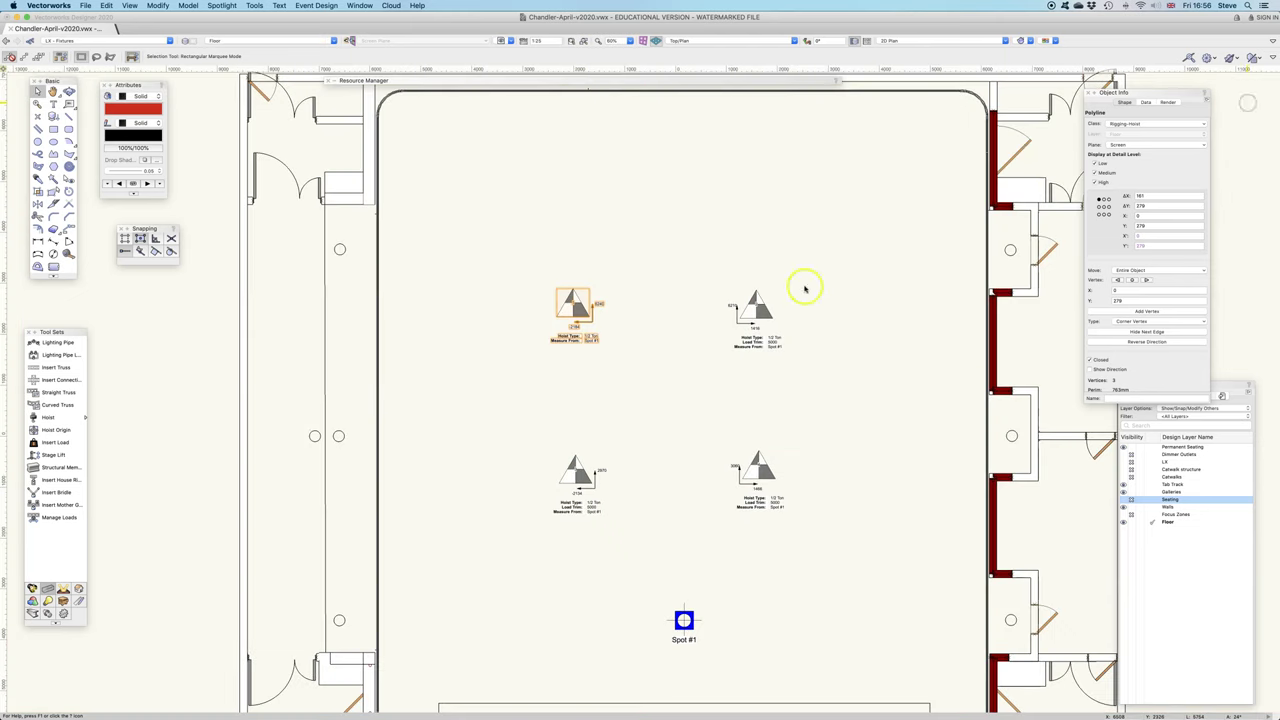
pyautogui.click(391, 82)
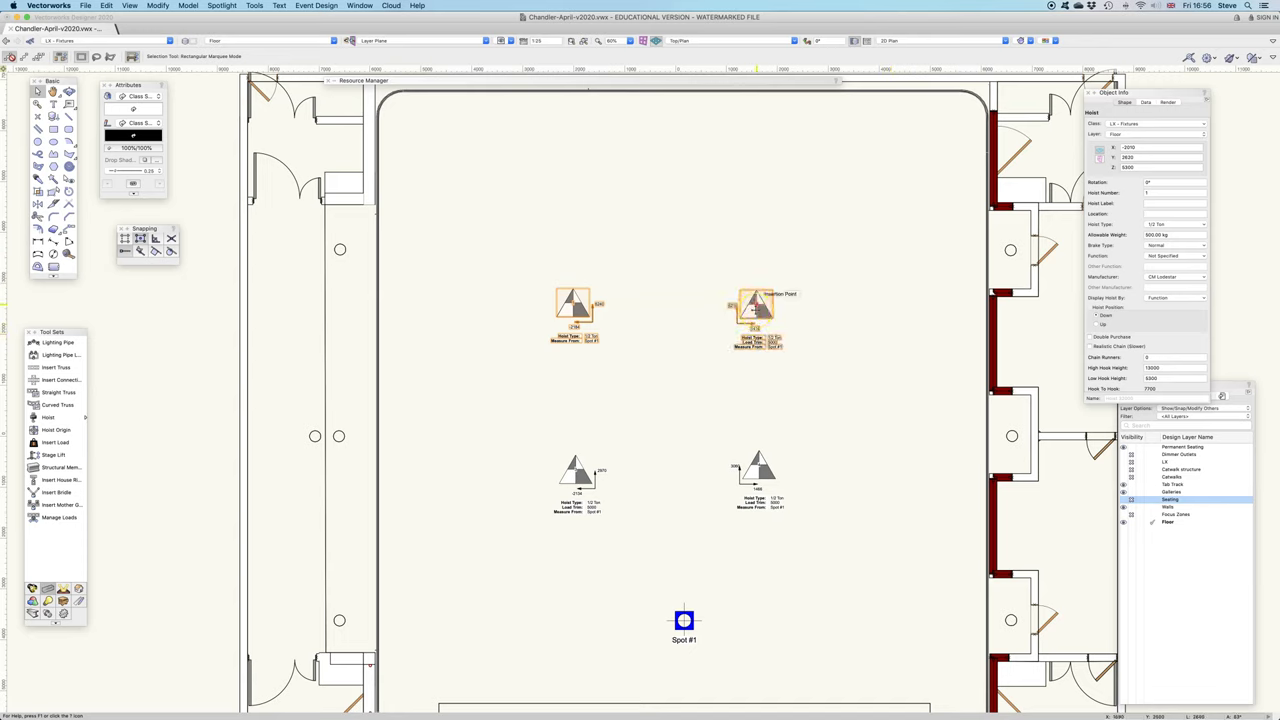
pyautogui.click(754, 310)
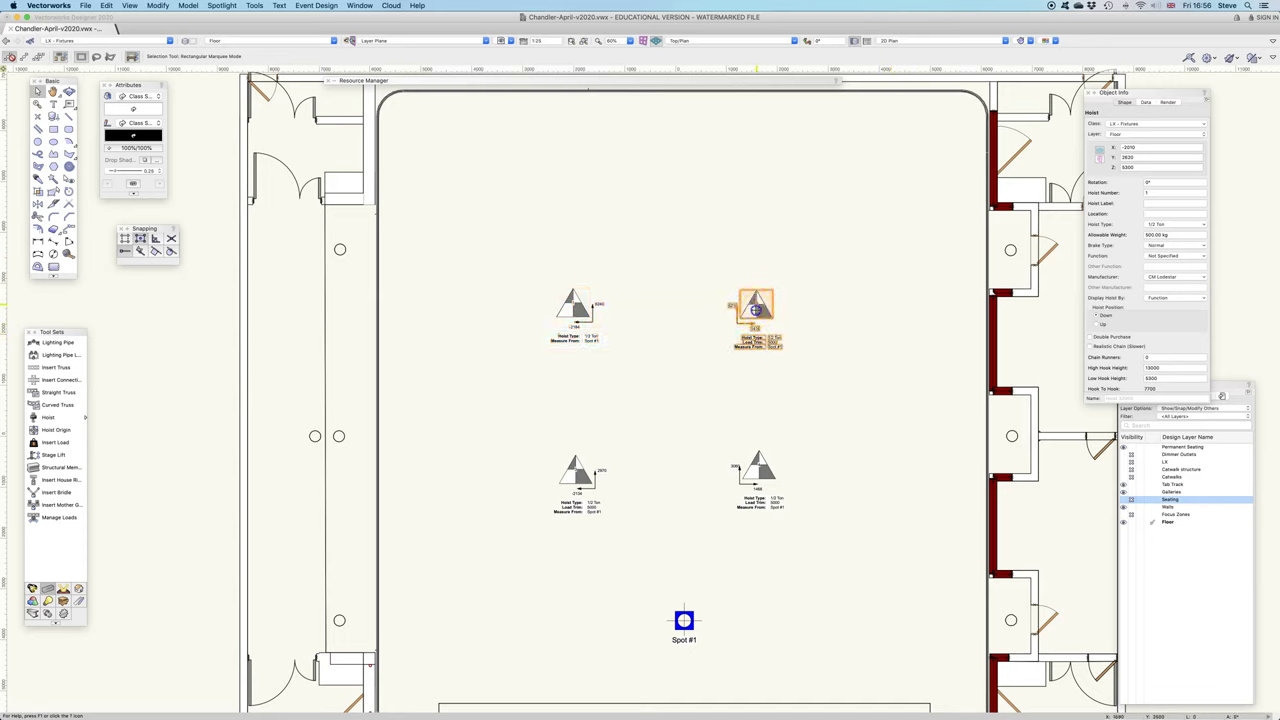
# Set the hoist's type to Custom using the Liftket symbol, then deselect everything.
pyautogui.click(1161, 226)
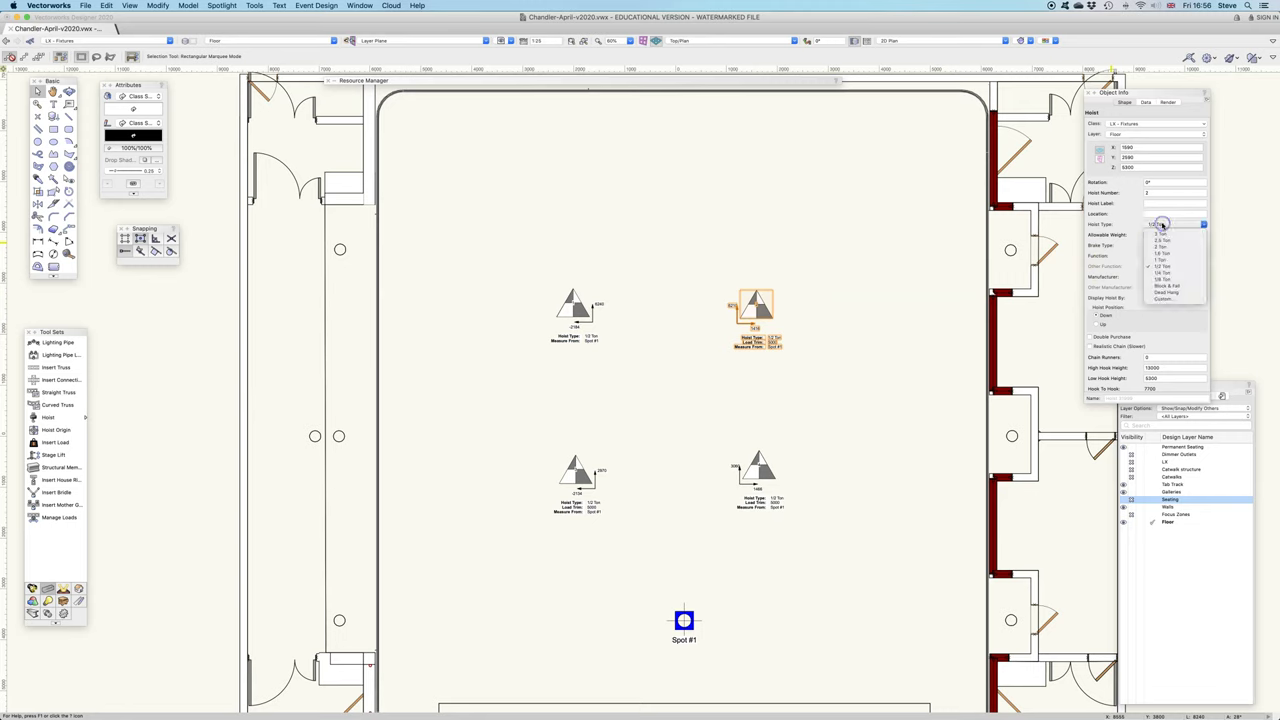
pyautogui.click(1173, 297)
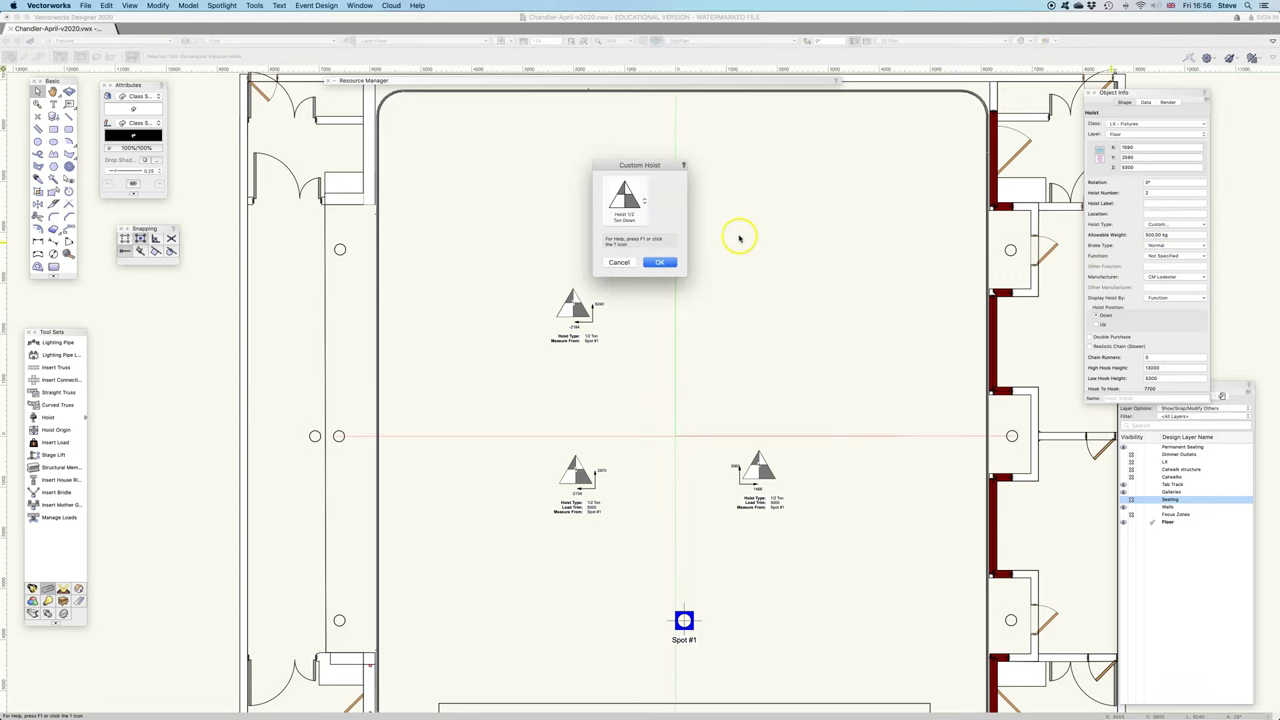
pyautogui.click(644, 204)
pyautogui.click(630, 200)
pyautogui.click(630, 201)
pyautogui.scroll(-3, 760, 370)
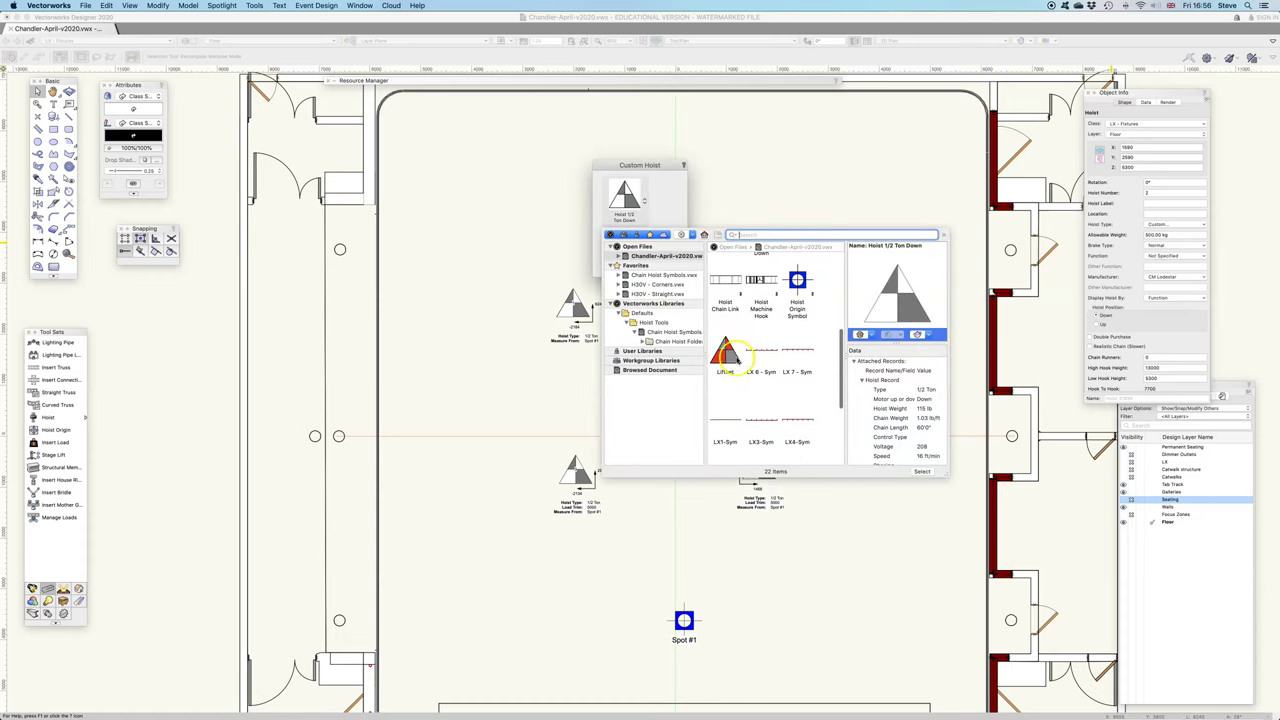
pyautogui.click(726, 350)
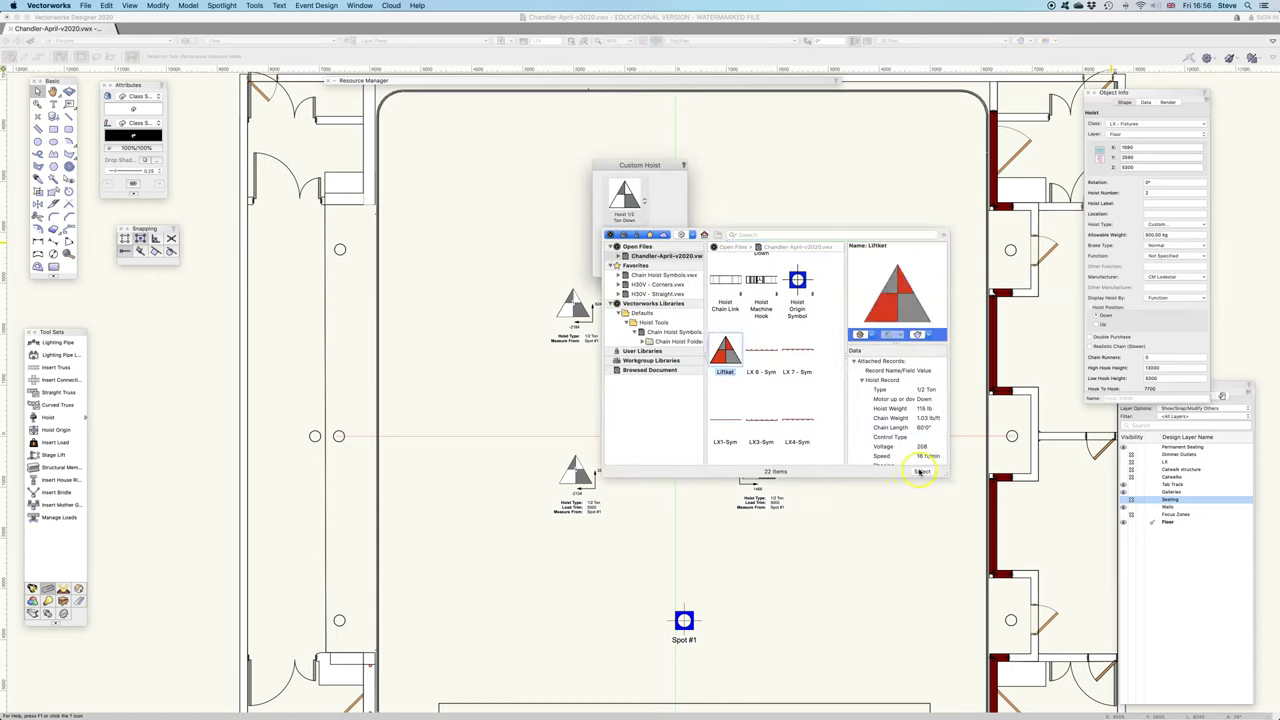
pyautogui.click(920, 471)
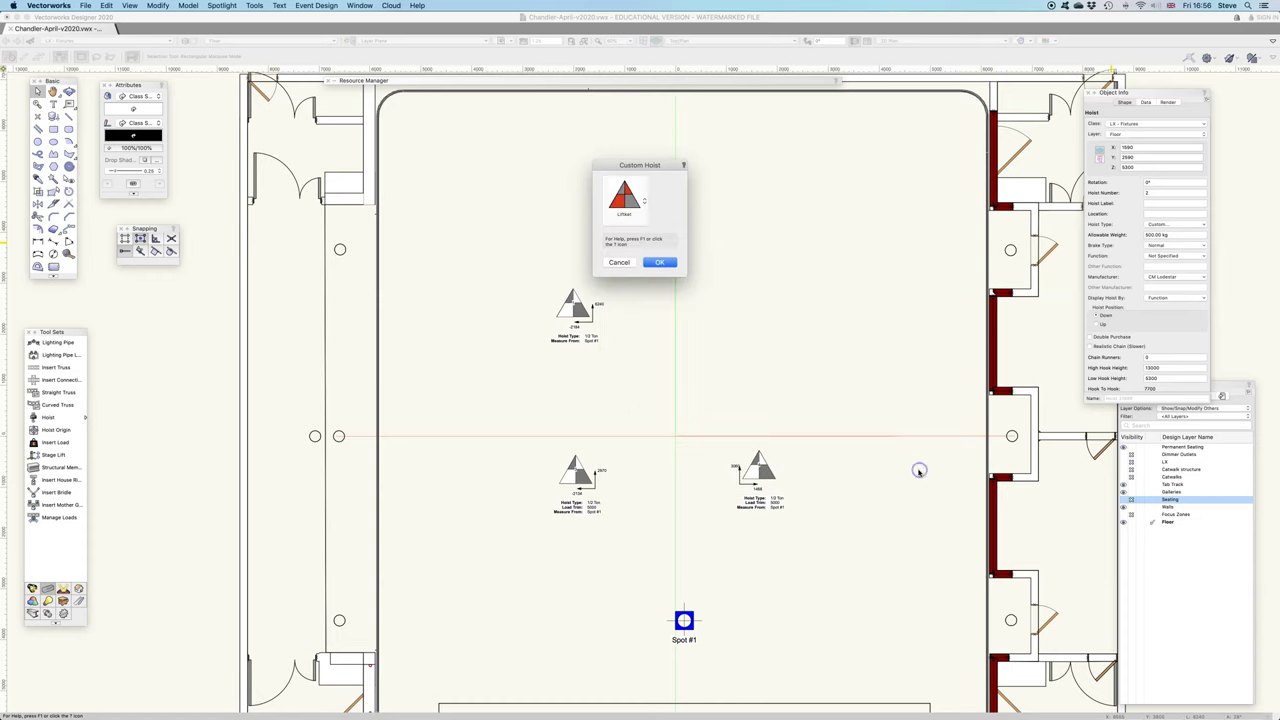
pyautogui.click(663, 261)
pyautogui.click(666, 323)
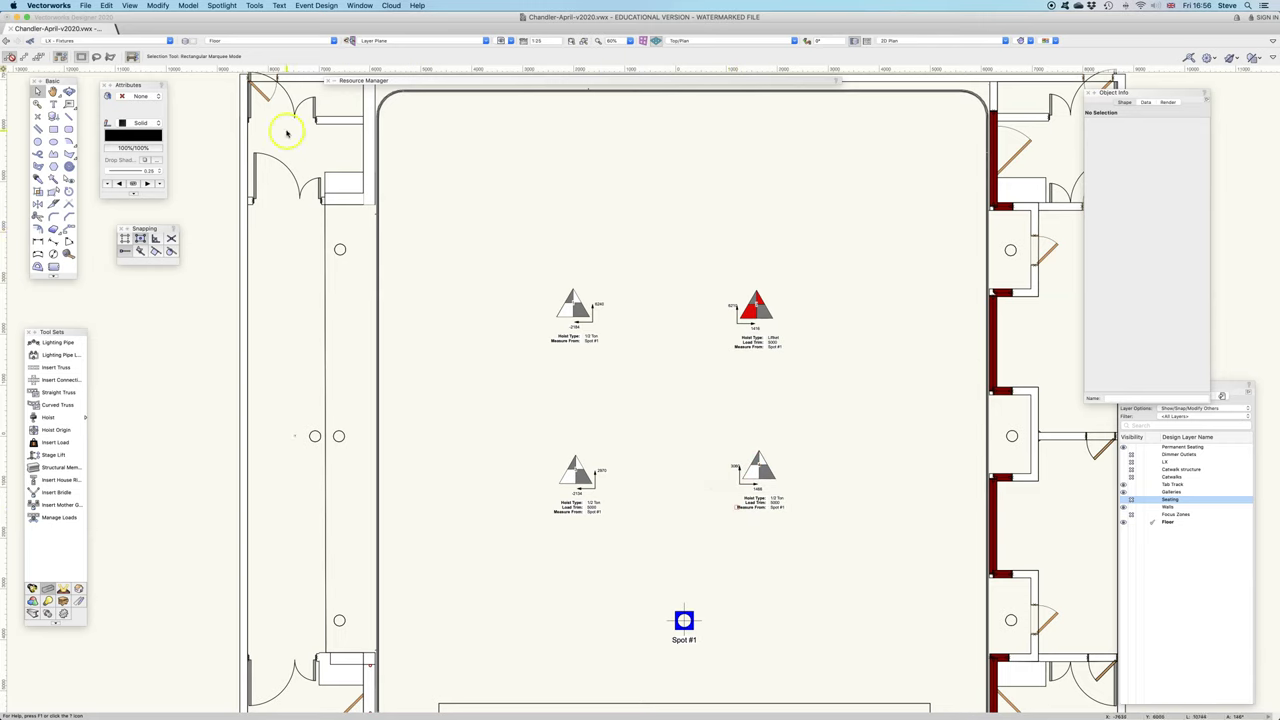
# Use Spotlight > Reports > Create Hoist Worksheet with Hoist Number, Hoist Type, X and Y fields.
pyautogui.click(222, 6)
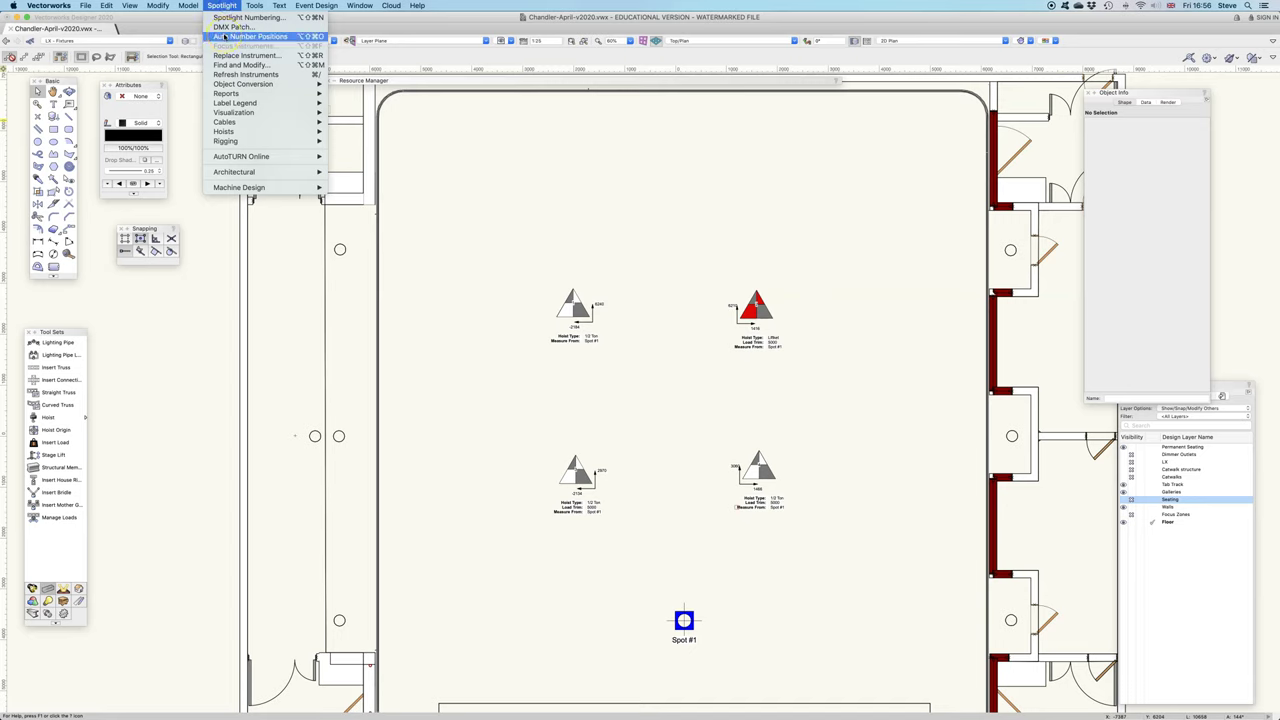
pyautogui.moveTo(228, 93)
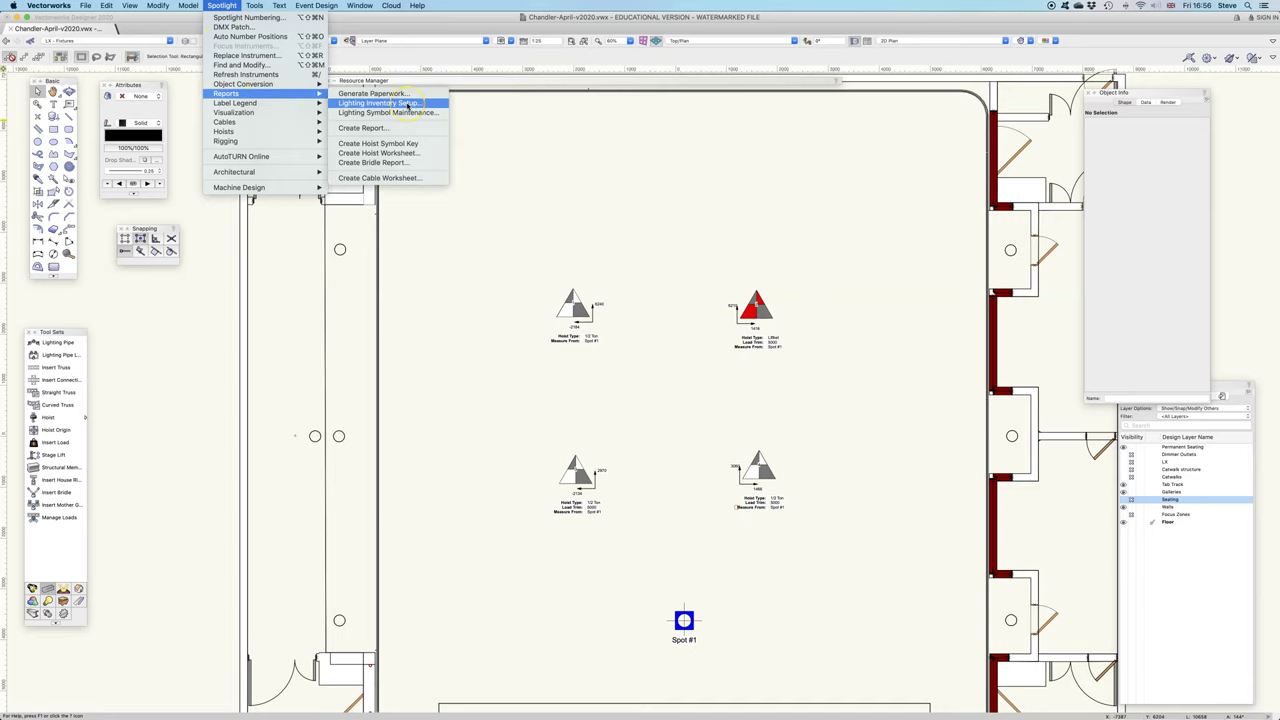
pyautogui.click(373, 127)
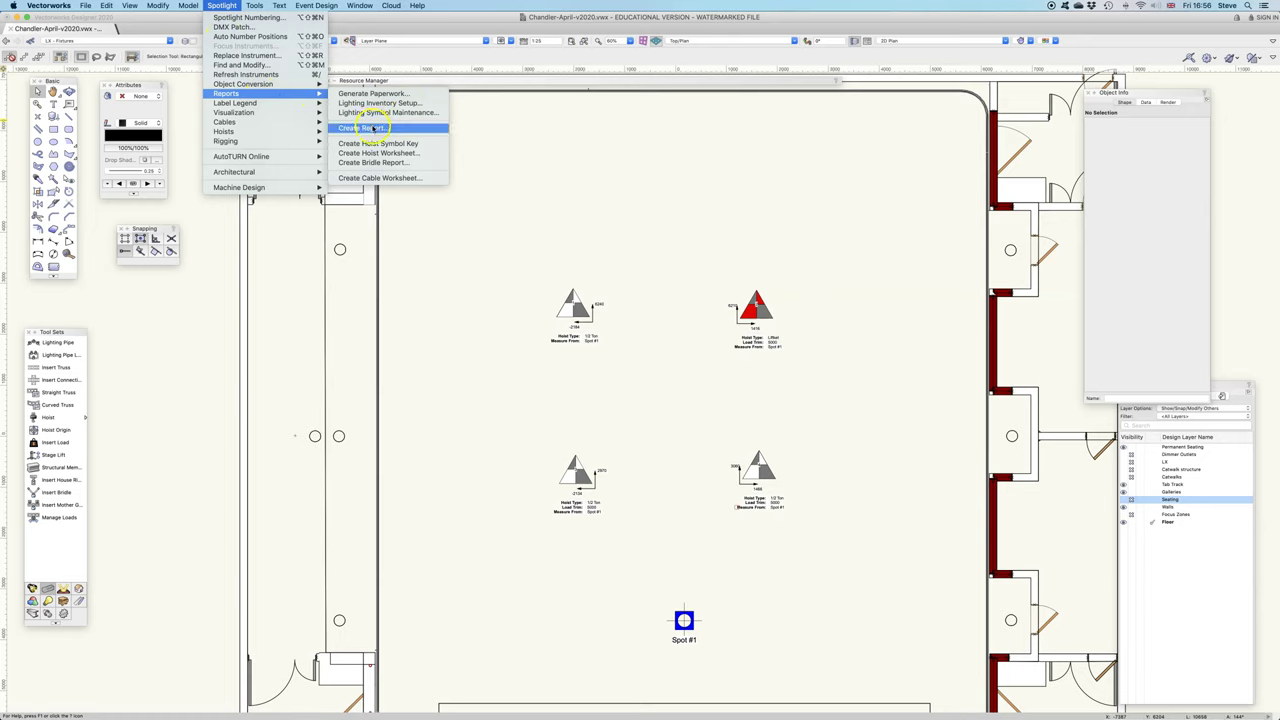
pyautogui.click(365, 153)
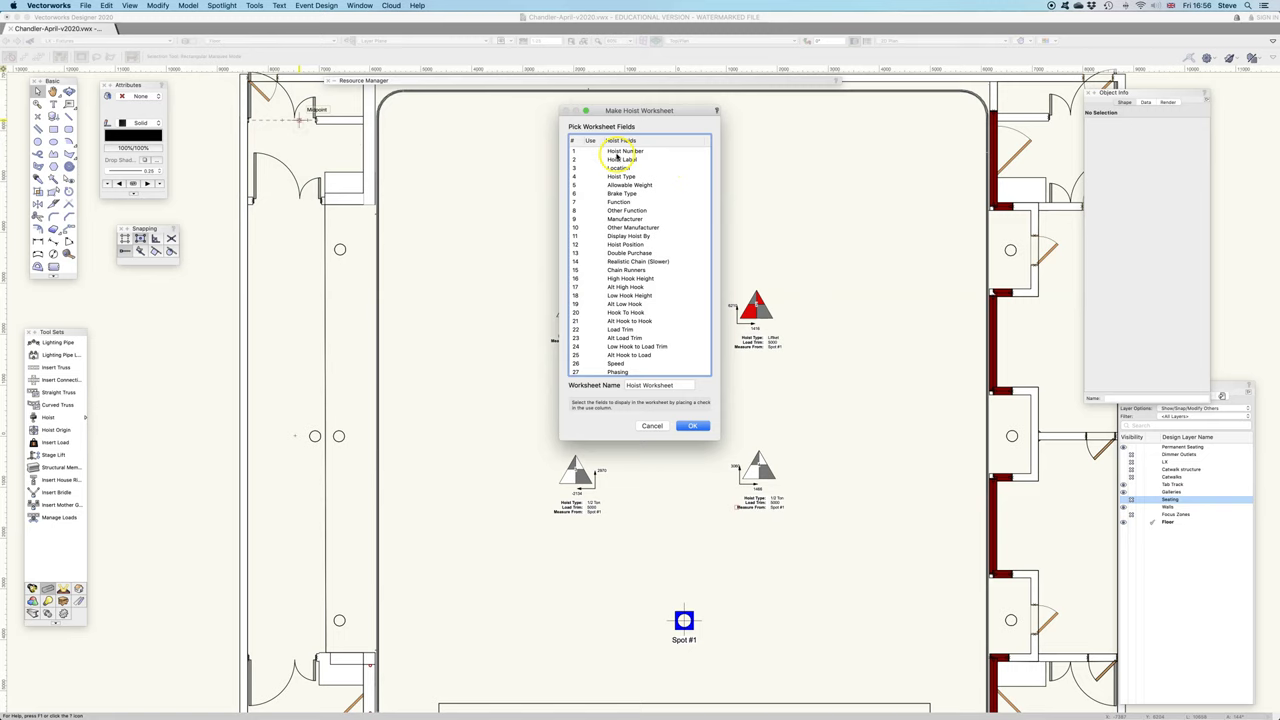
pyautogui.click(592, 152)
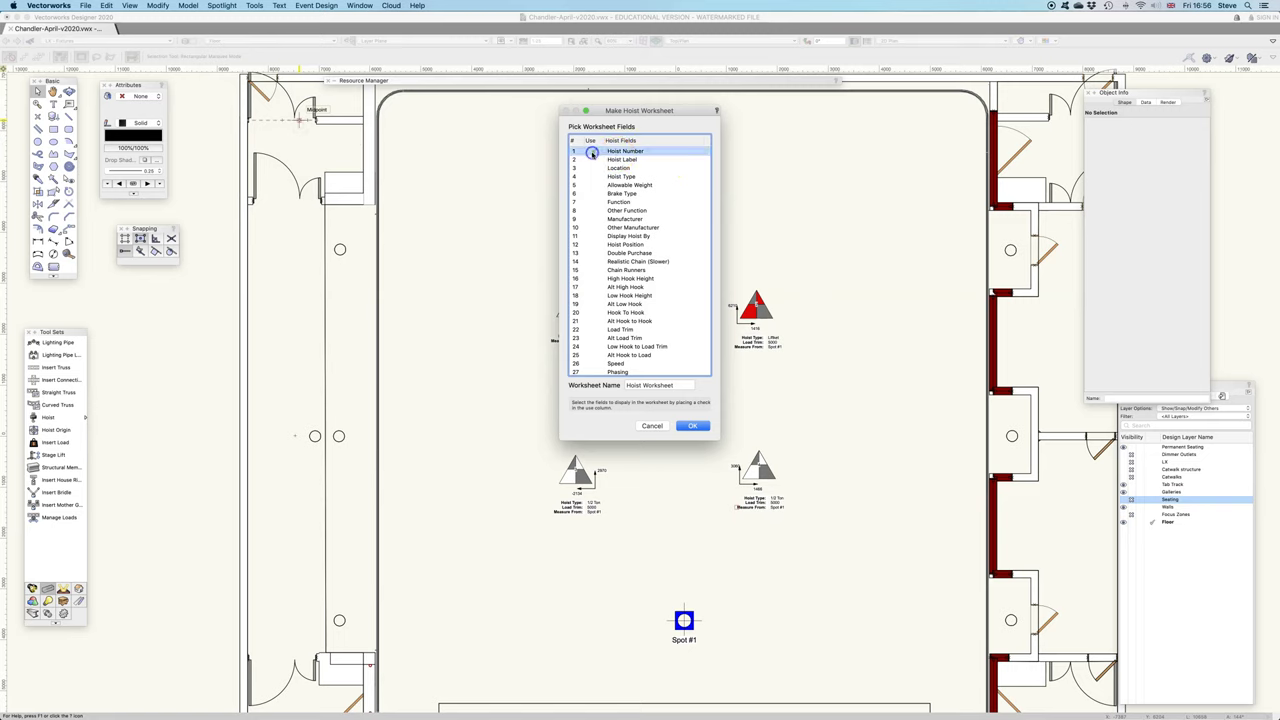
pyautogui.click(592, 177)
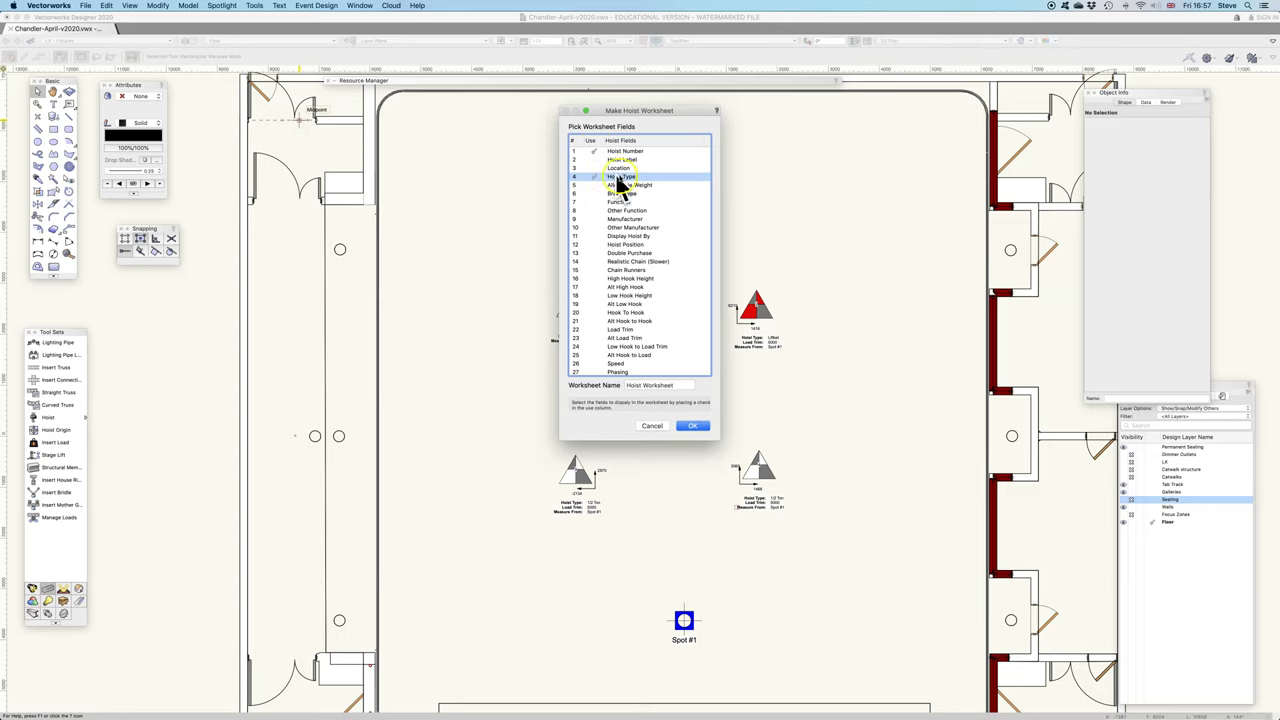
pyautogui.scroll(-5, 590, 293)
pyautogui.scroll(-5, 590, 293)
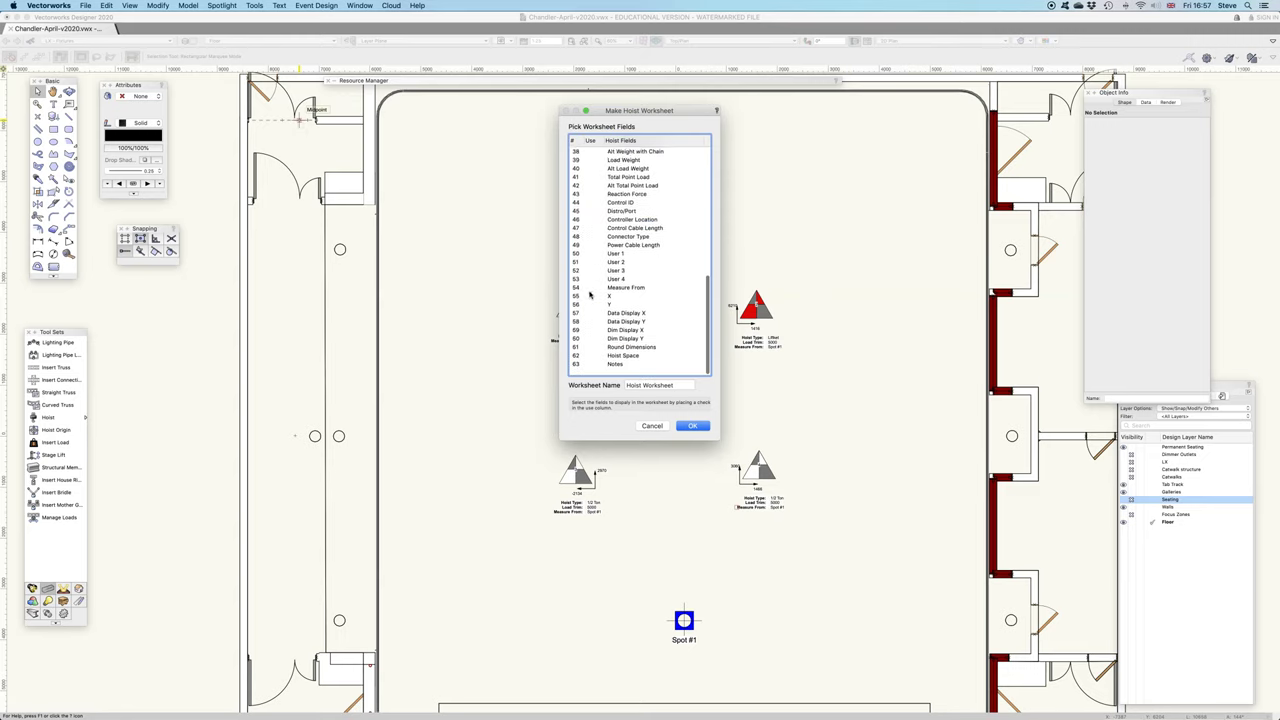
pyautogui.click(592, 306)
pyautogui.click(592, 313)
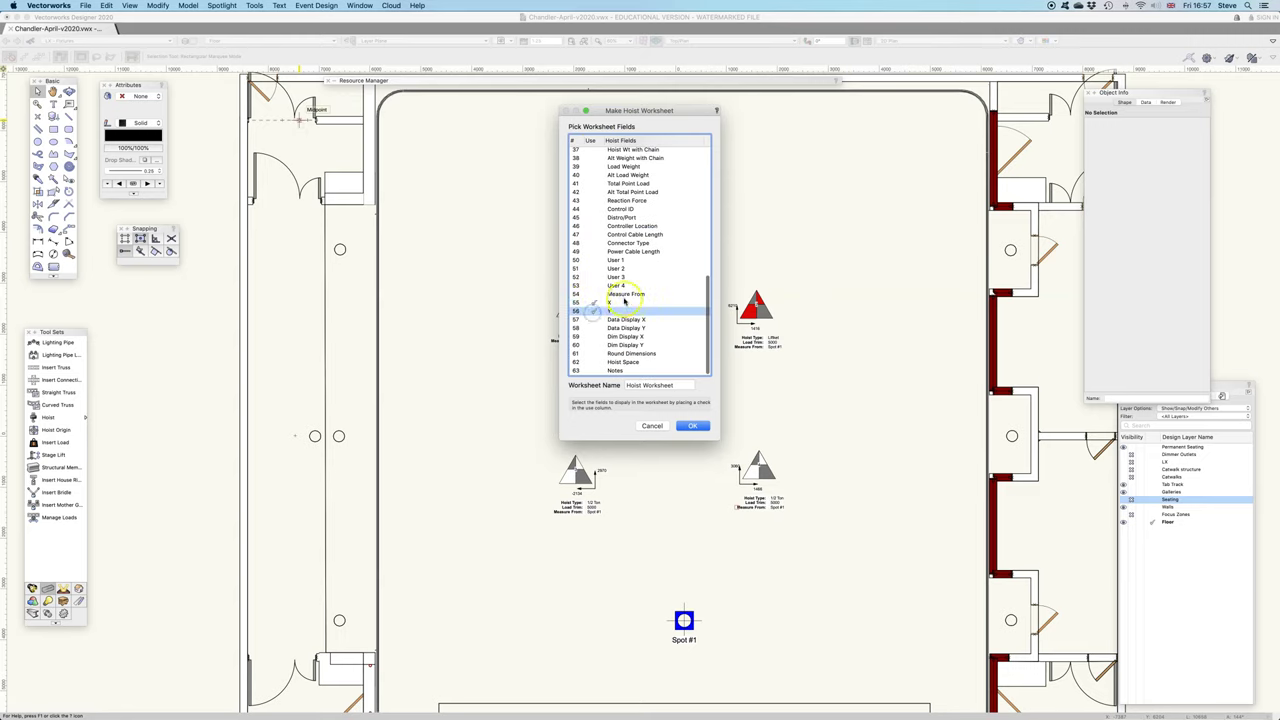
pyautogui.click(697, 426)
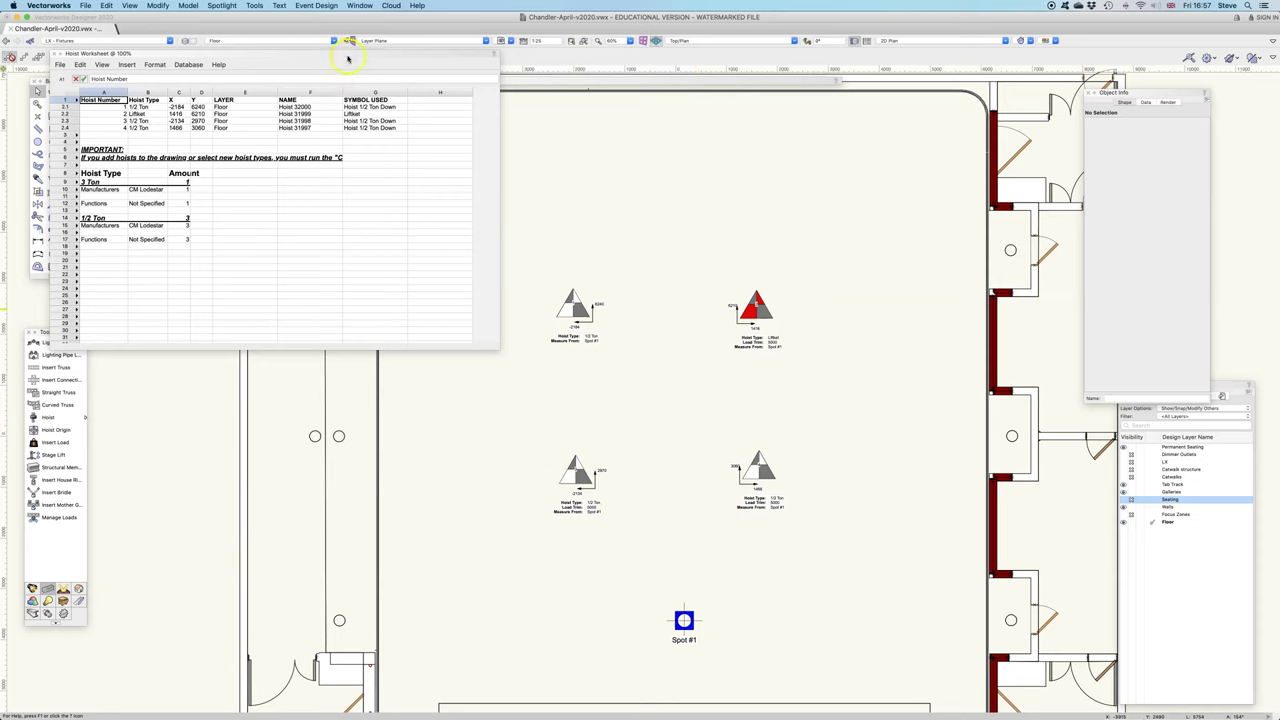
# Move the worksheet toward the plan centre and inspect entries, including Liftket's Y value 6210.
pyautogui.moveTo(348, 58); pyautogui.dragTo(544, 191)
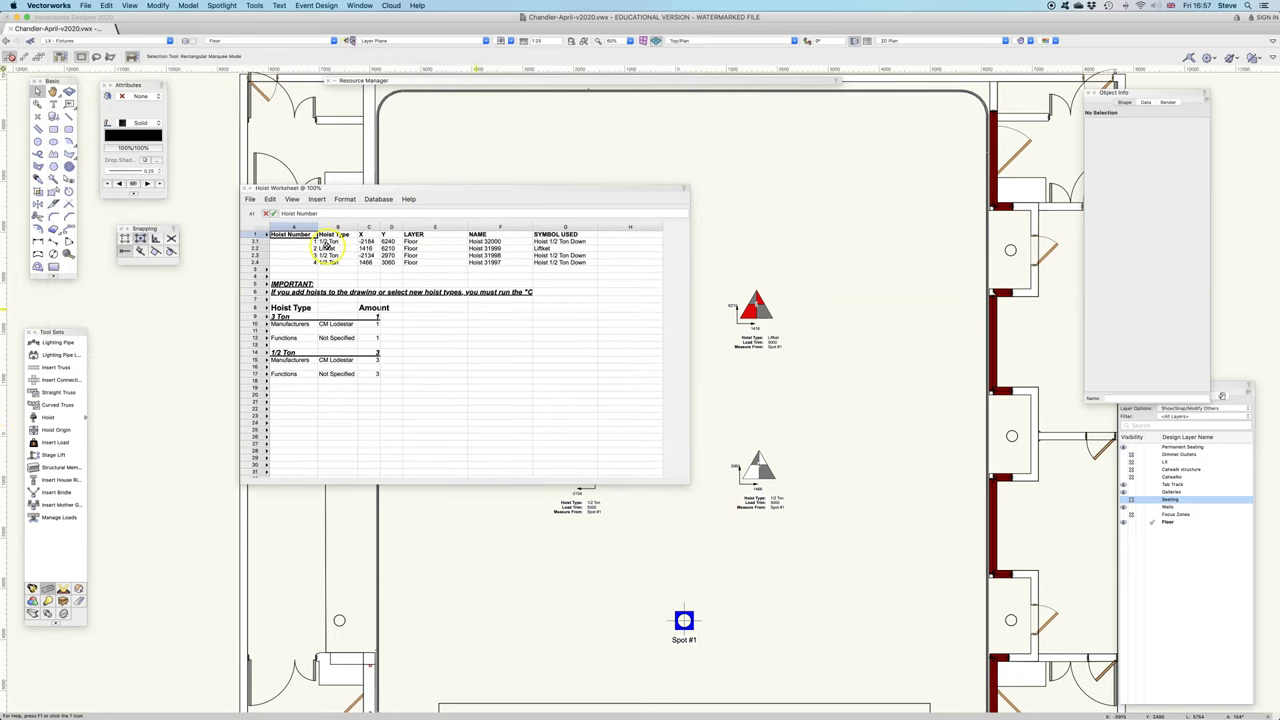
pyautogui.click(328, 248)
pyautogui.click(386, 248)
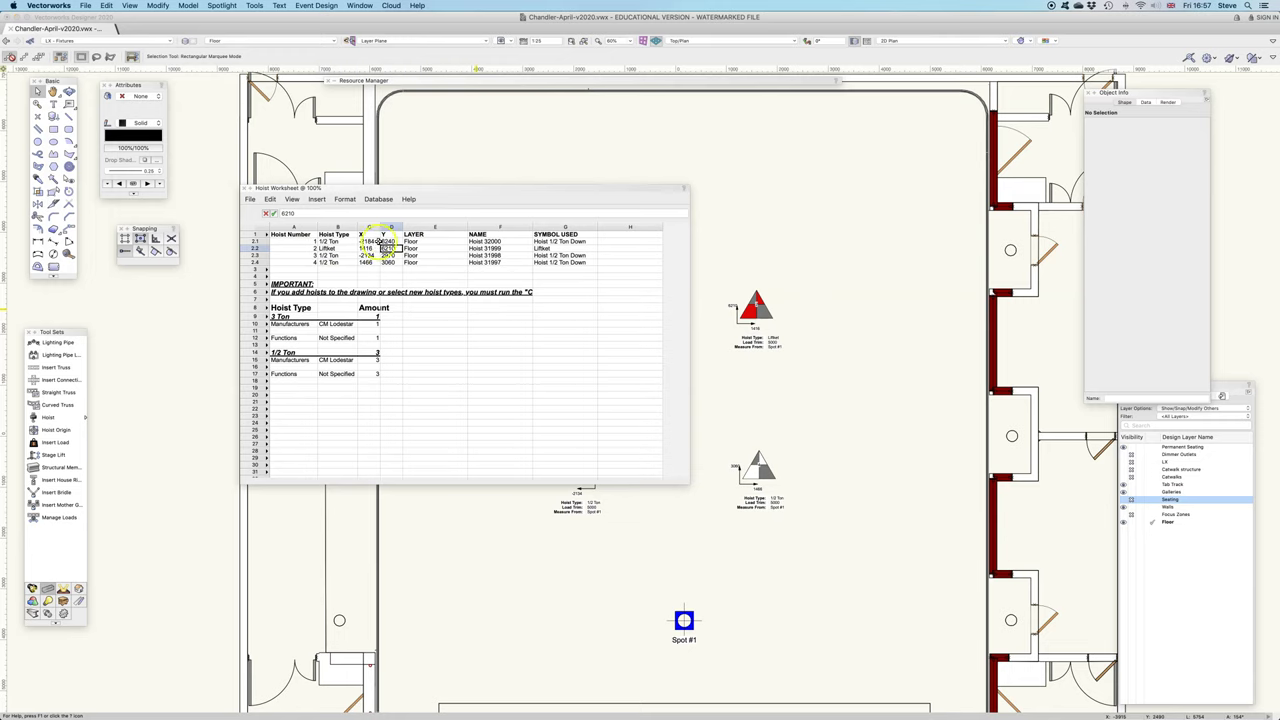
pyautogui.click(307, 242)
pyautogui.click(330, 242)
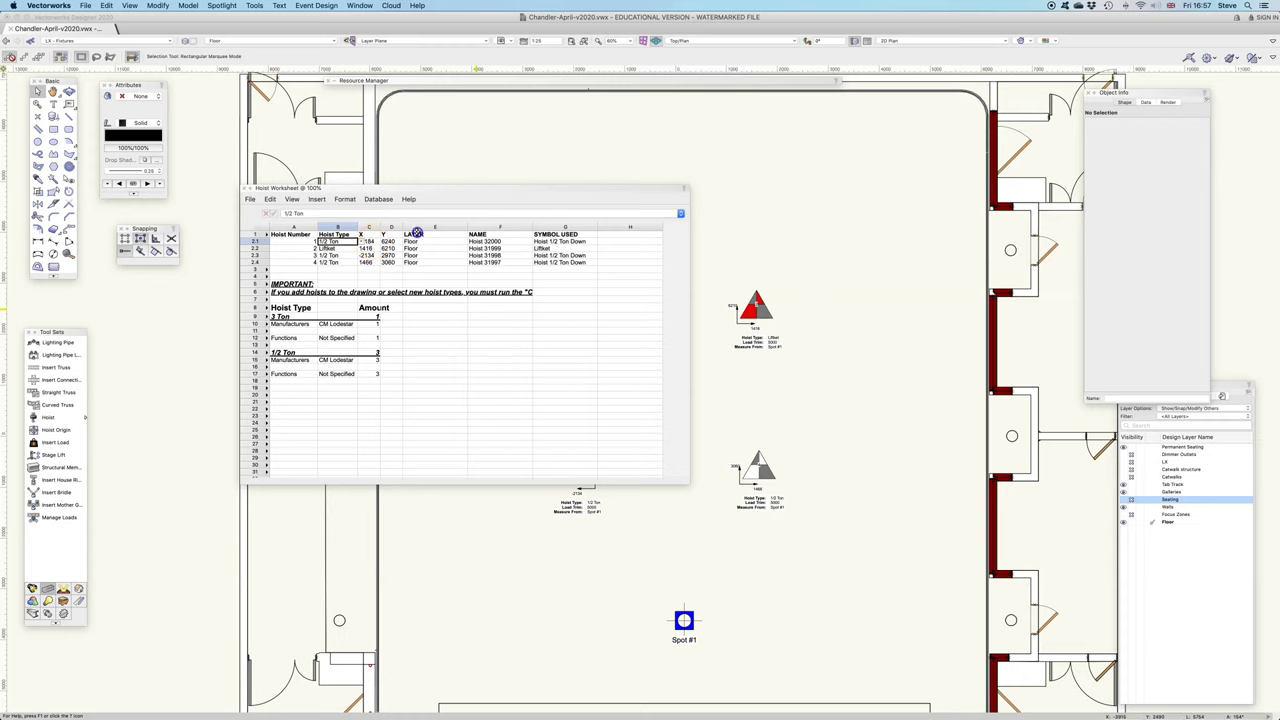
# Select the number, type, X and Y columns, then shrink the worksheet and move it up-left.
pyautogui.moveTo(290, 234); pyautogui.dragTo(395, 270)
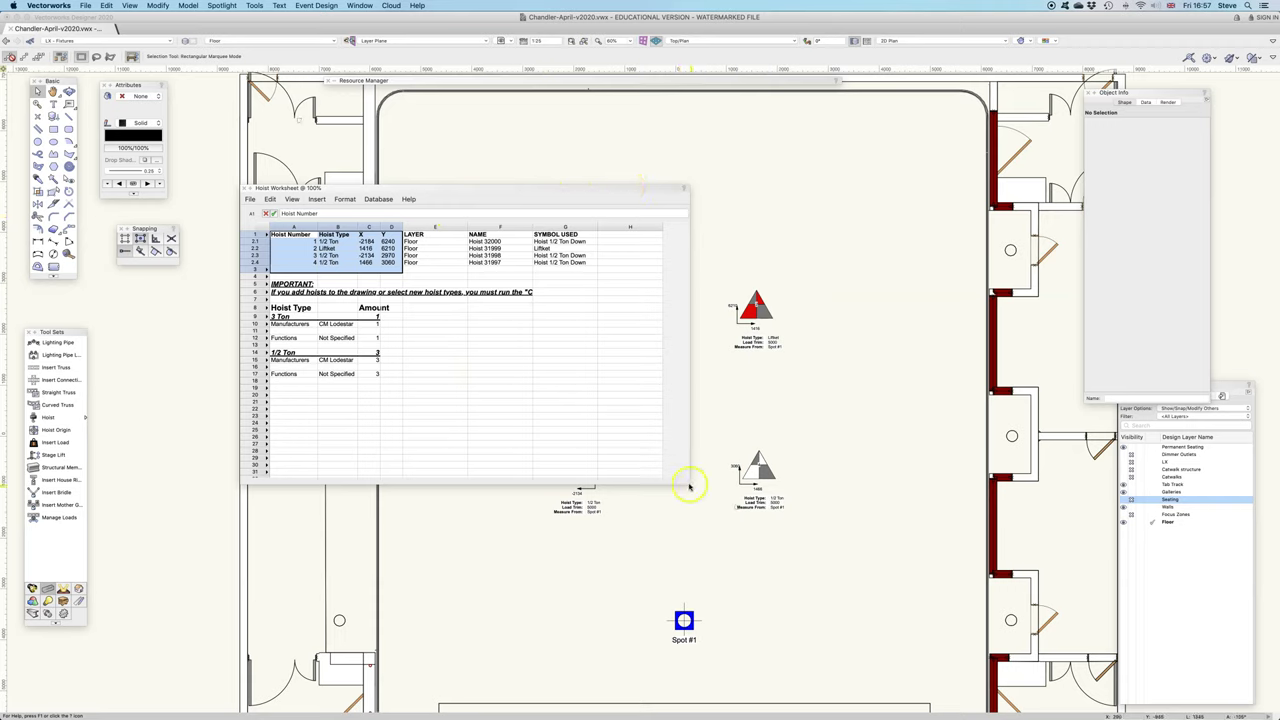
pyautogui.moveTo(689, 484); pyautogui.dragTo(517, 362)
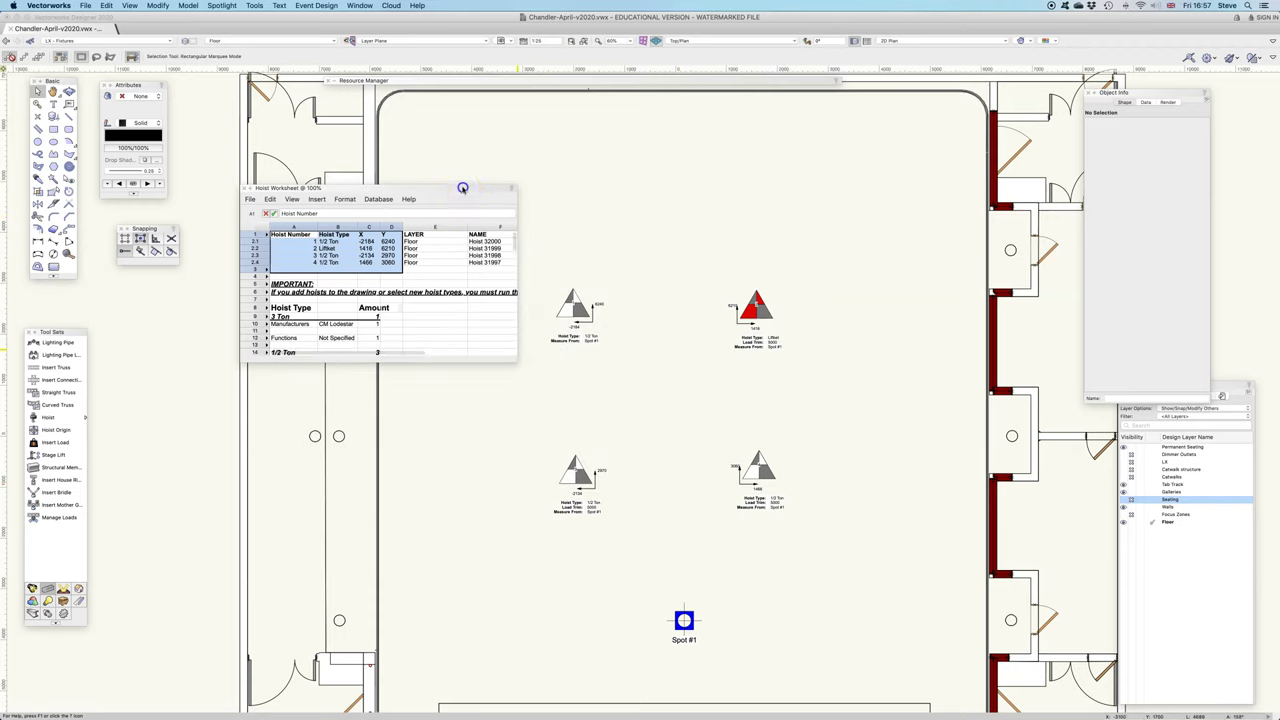
pyautogui.moveTo(466, 188)
pyautogui.mouseDown()
pyautogui.moveTo(406, 143)
pyautogui.moveTo(418, 147)
pyautogui.mouseUp()
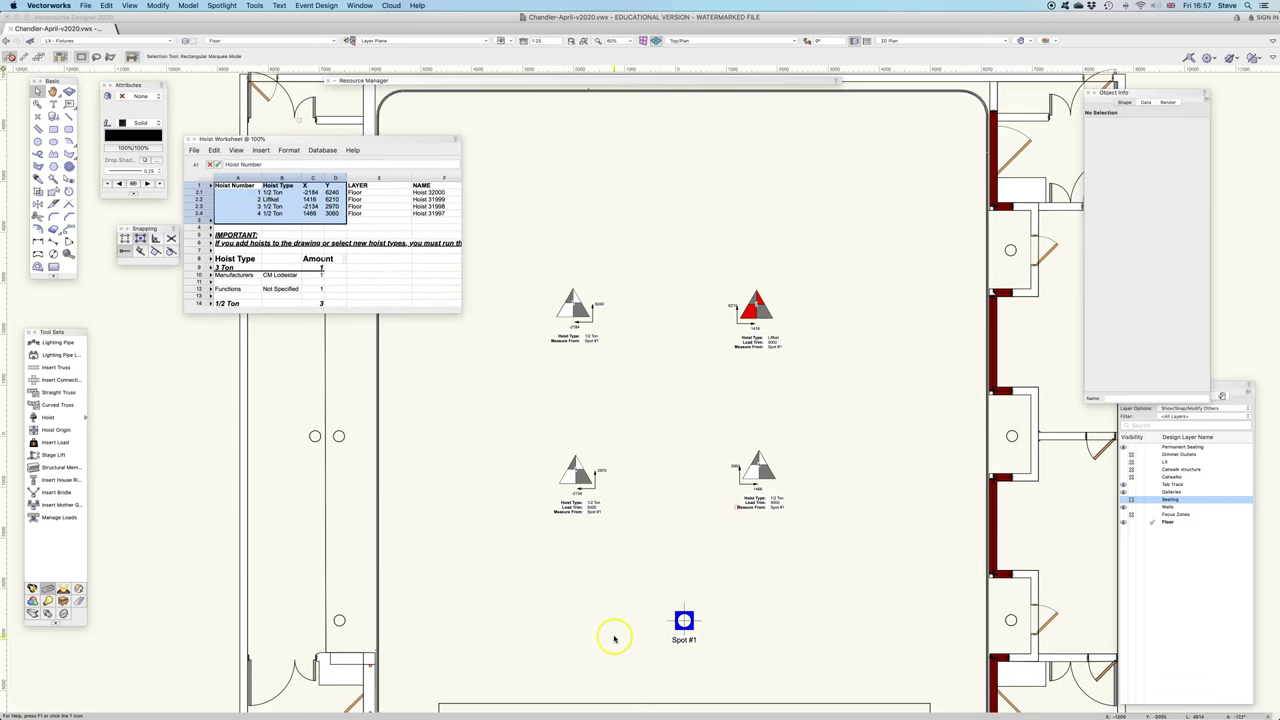